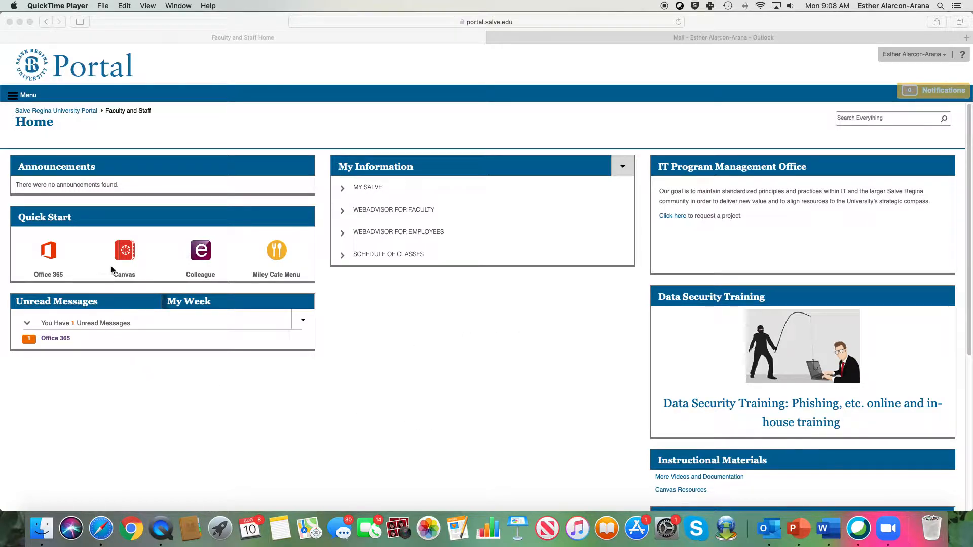
# Open Canvas from the portal and go to the Modules page of the published Trainer course
pyautogui.click(127, 254)
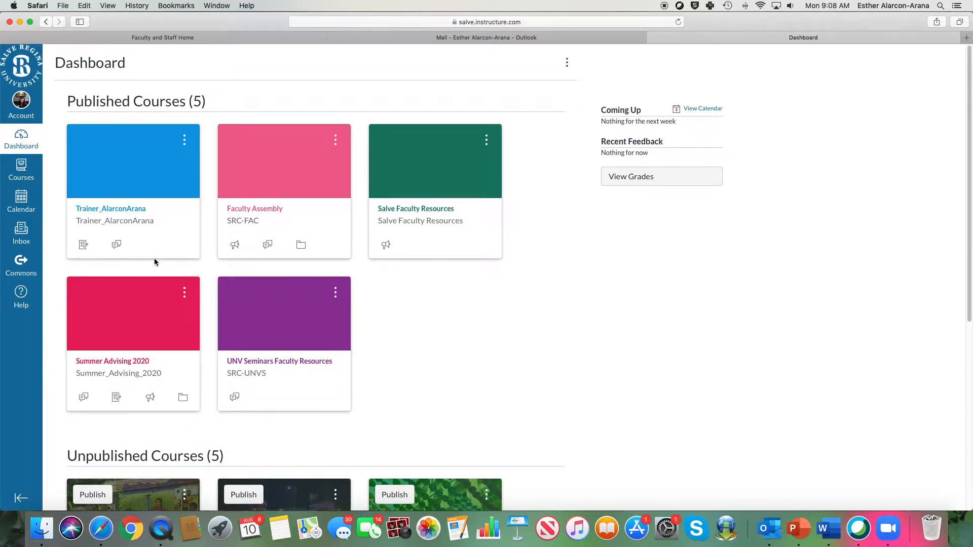
pyautogui.click(126, 208)
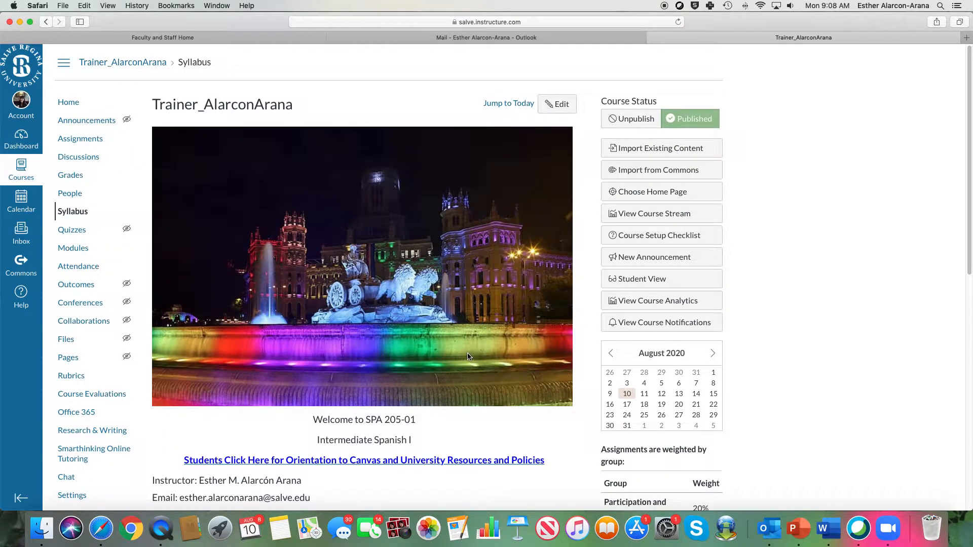
pyautogui.click(74, 248)
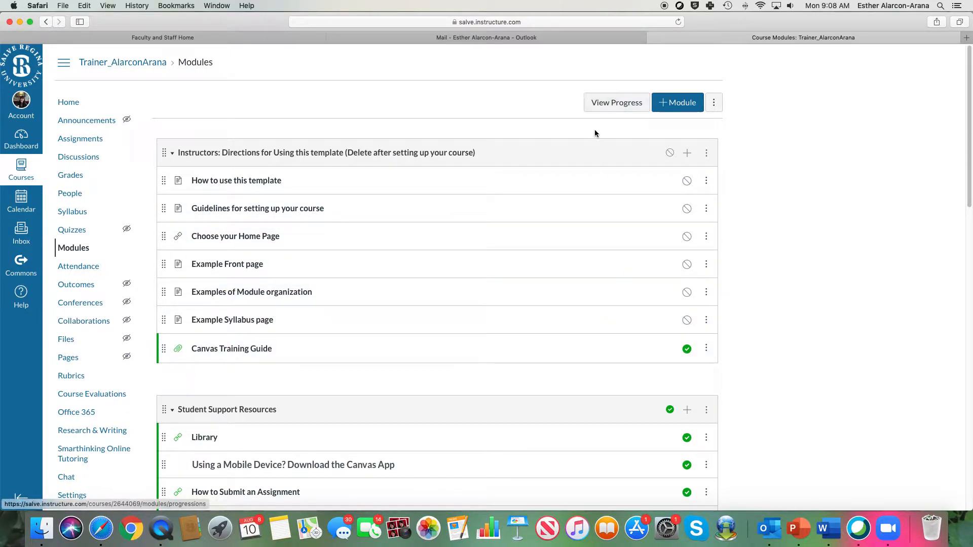
# Delete the "Instructors: Directions for Using this template" module from the course
pyautogui.click(706, 153)
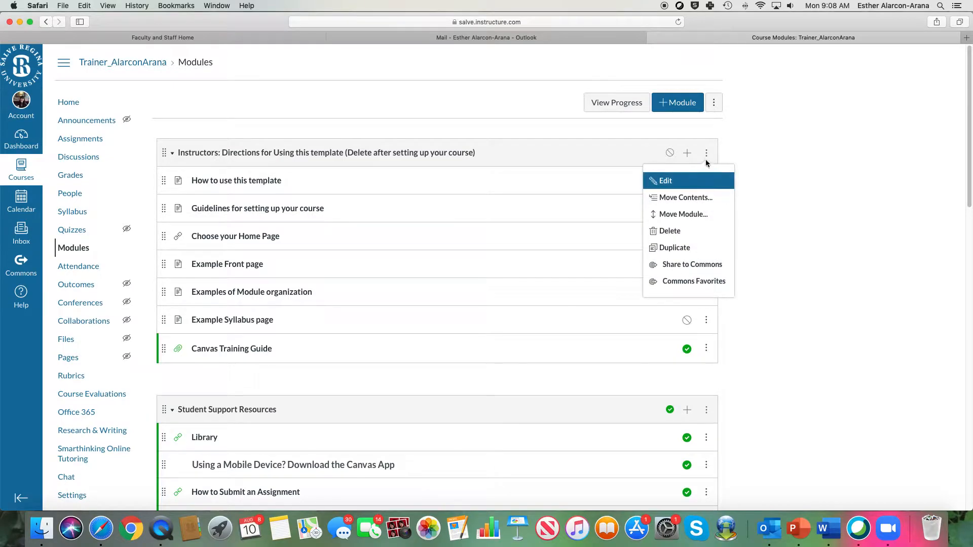
pyautogui.click(695, 237)
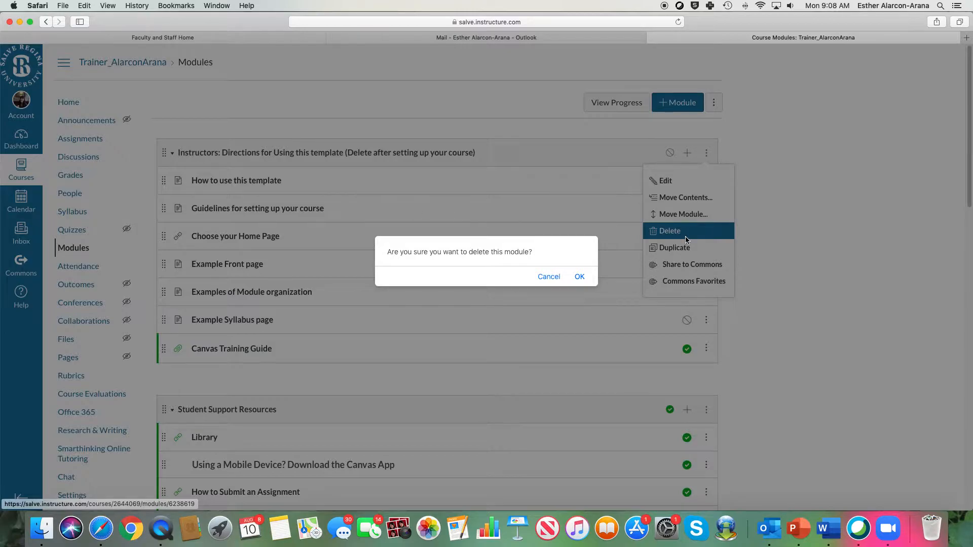
pyautogui.click(580, 277)
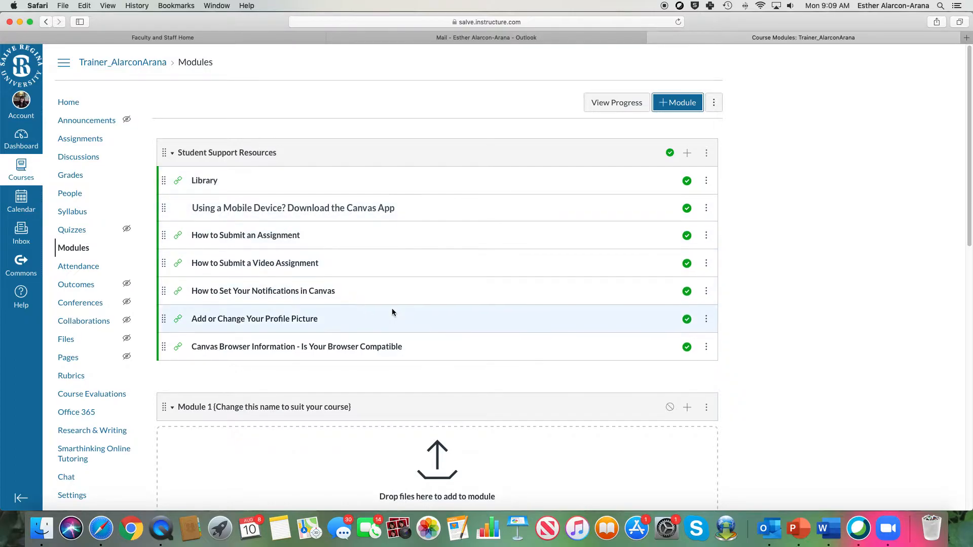
# Rename the Module 1 placeholder as "Rubrics and class documents" and save the module settings
pyautogui.scroll(-2, 392, 309)
pyautogui.scroll(-2, 391, 310)
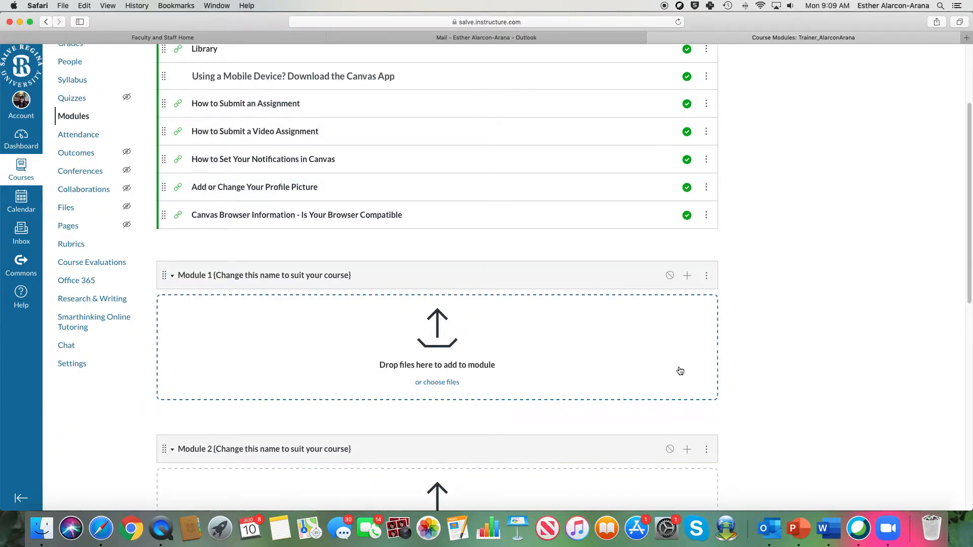
pyautogui.scroll(-3, 678, 372)
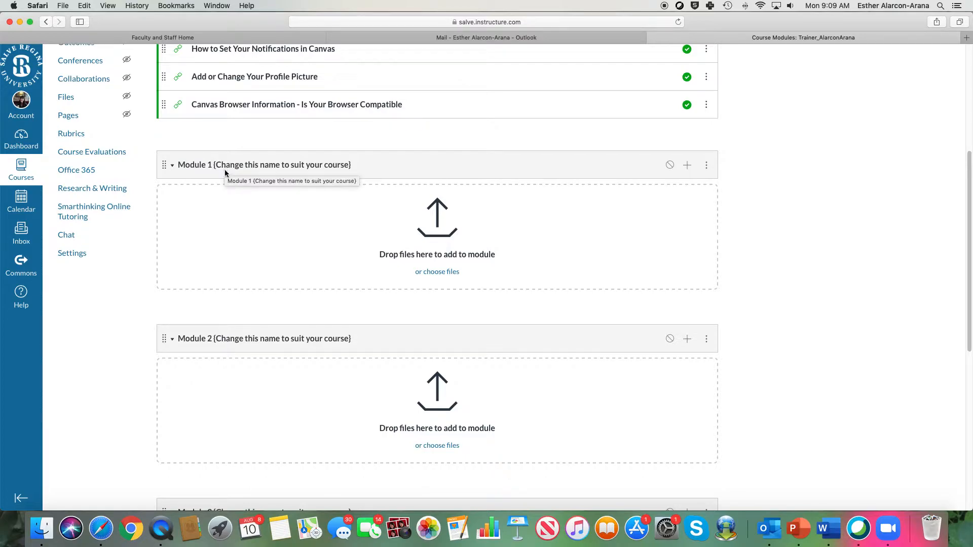
pyautogui.click(706, 166)
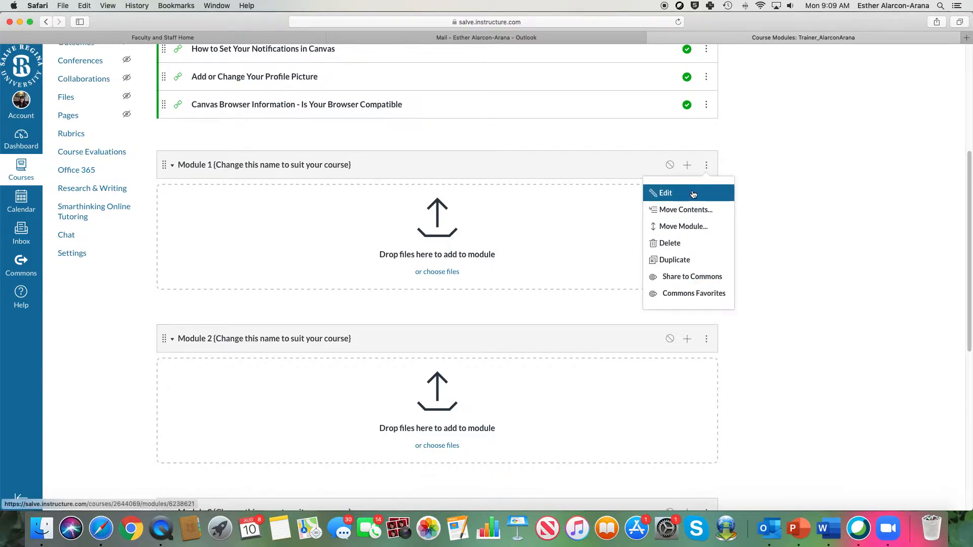
pyautogui.click(671, 196)
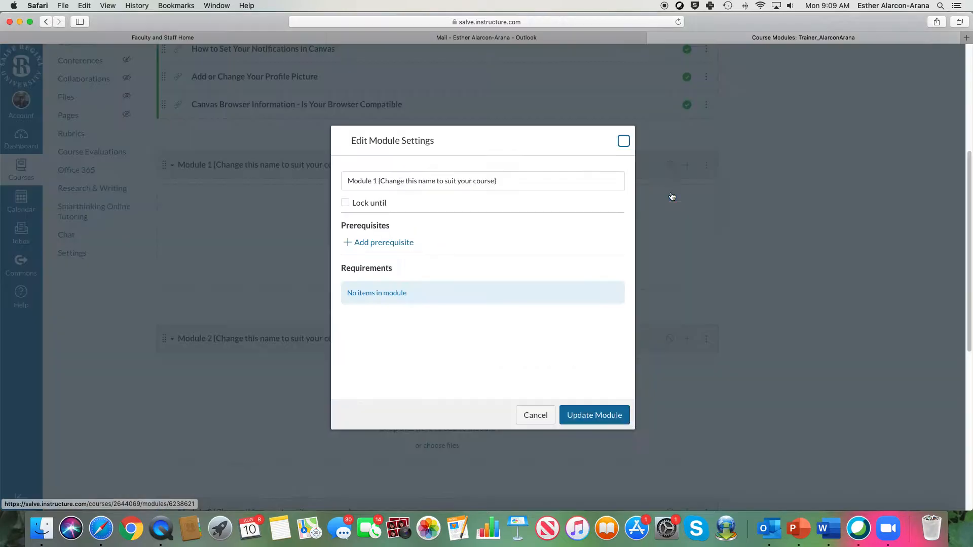
pyautogui.moveTo(506, 182); pyautogui.dragTo(346, 173)
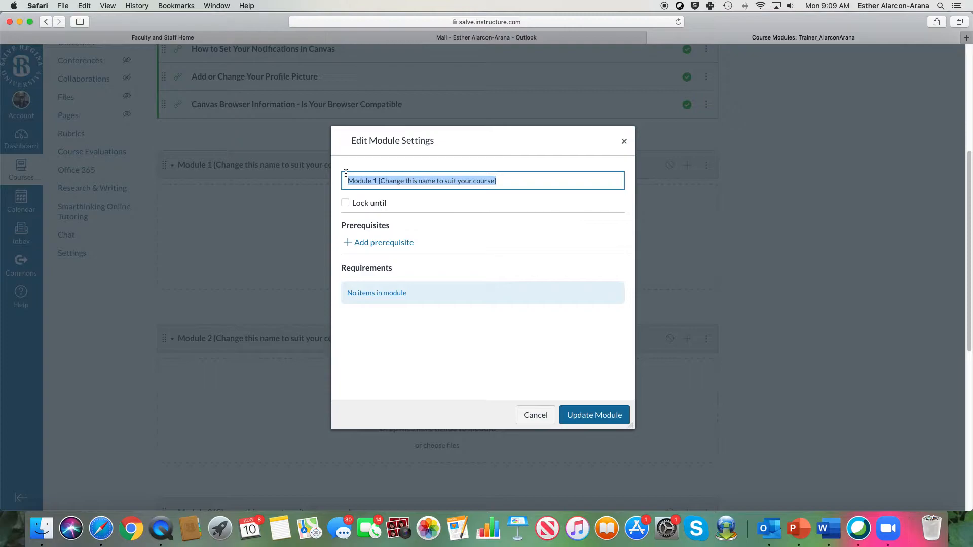
pyautogui.write('Rubrics and class ')
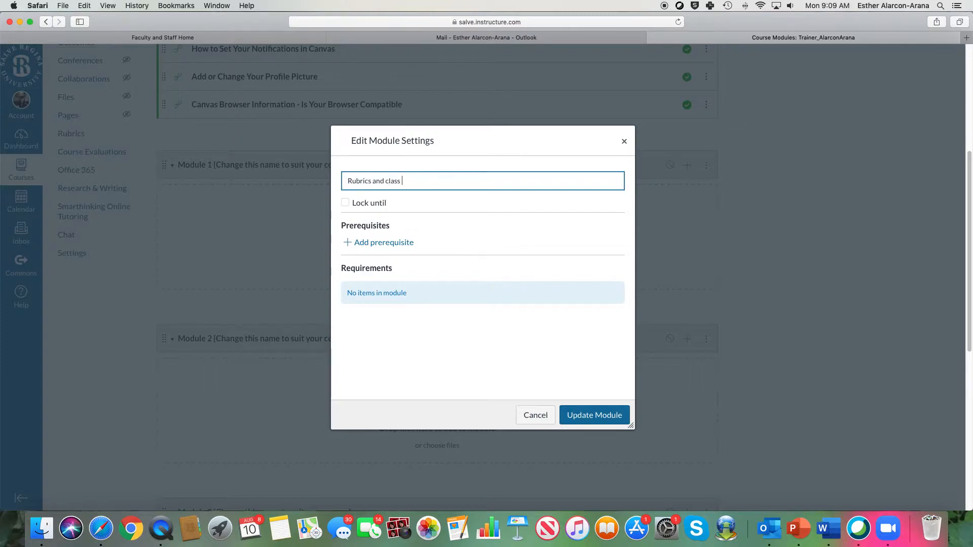
pyautogui.write('documents')
pyautogui.click(596, 416)
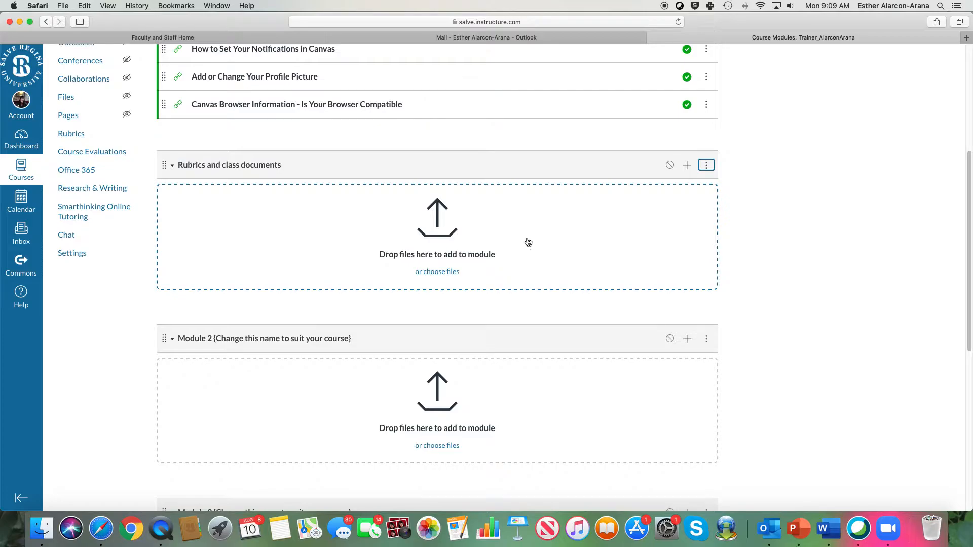
# Add all files in the "2. Rubrics" folder, from Escritura Clave de correcciones.doc to SPA 1xx-2xx-Participation Rubric.docx, to the Rubrics and class documents module
pyautogui.click(688, 167)
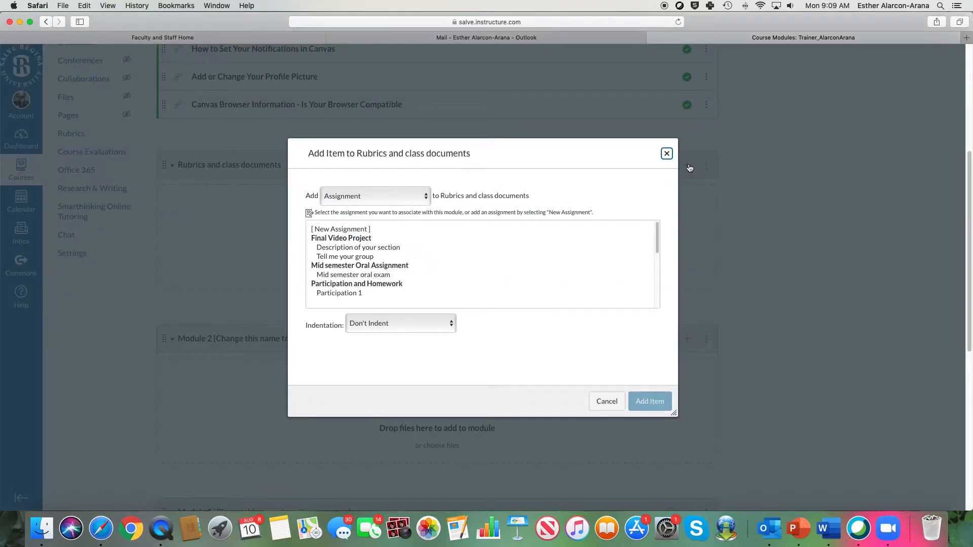
pyautogui.click(370, 199)
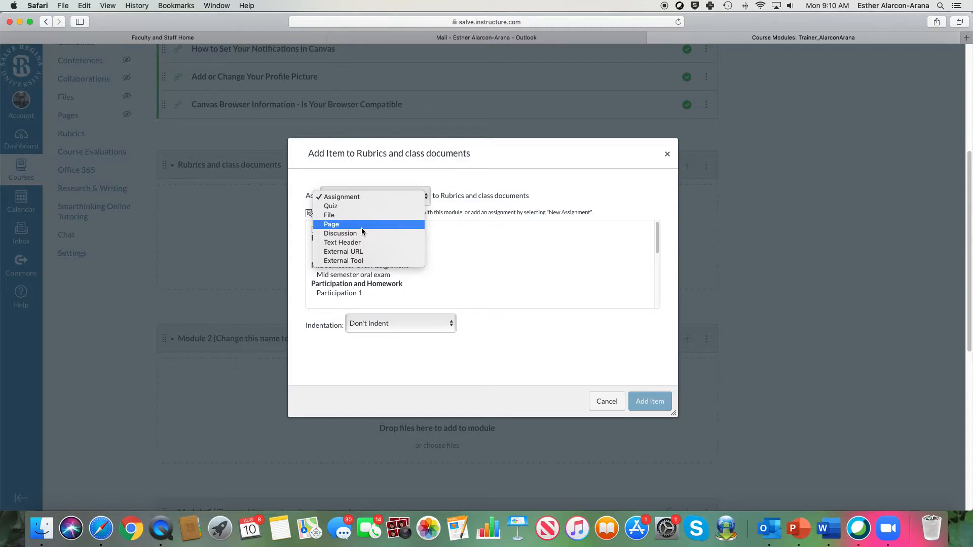
pyautogui.click(357, 216)
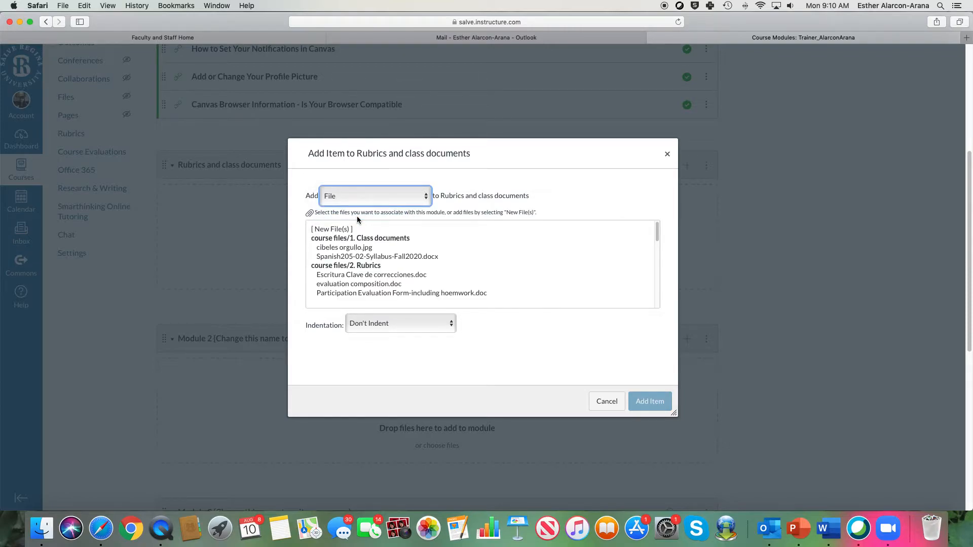
pyautogui.scroll(-3, 461, 263)
pyautogui.scroll(3, 461, 262)
pyautogui.scroll(-3, 461, 263)
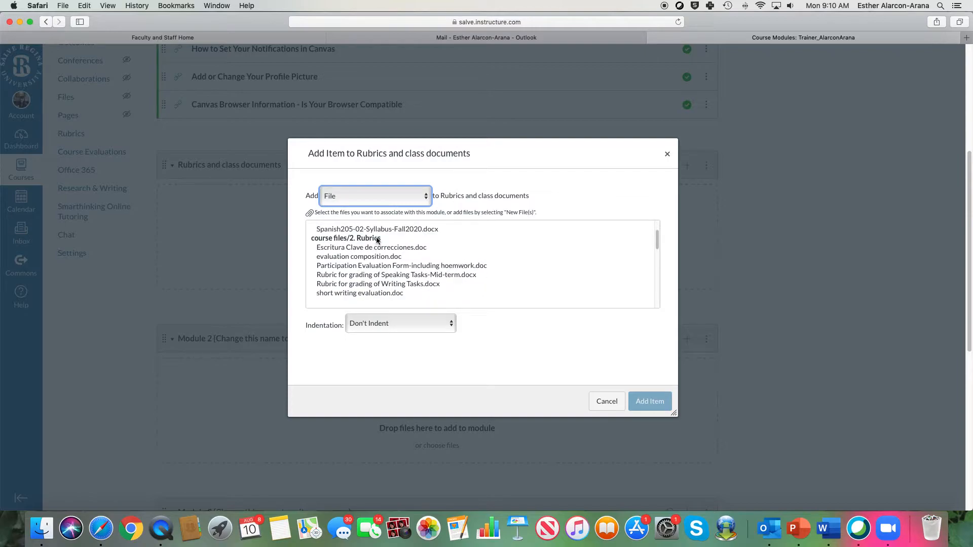
pyautogui.click(373, 248)
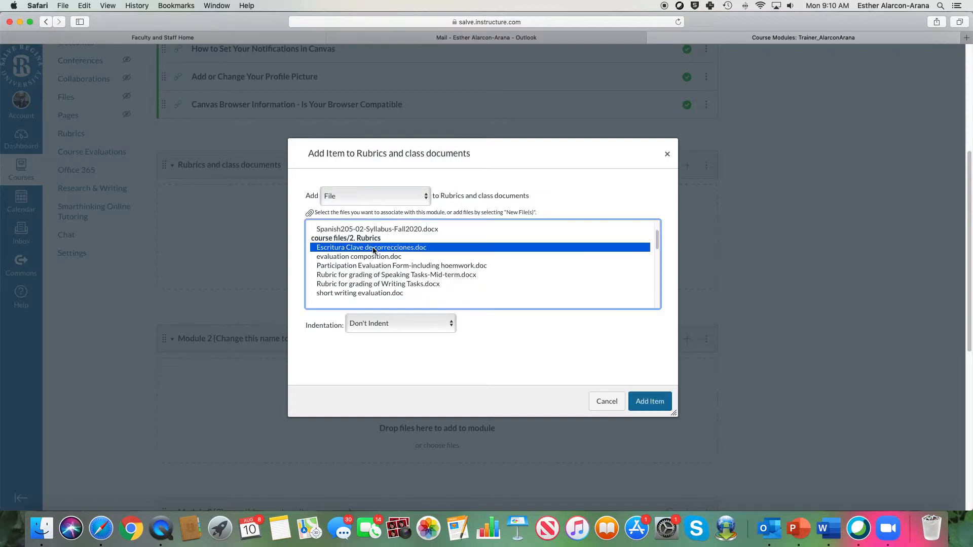
pyautogui.scroll(-1, 455, 276)
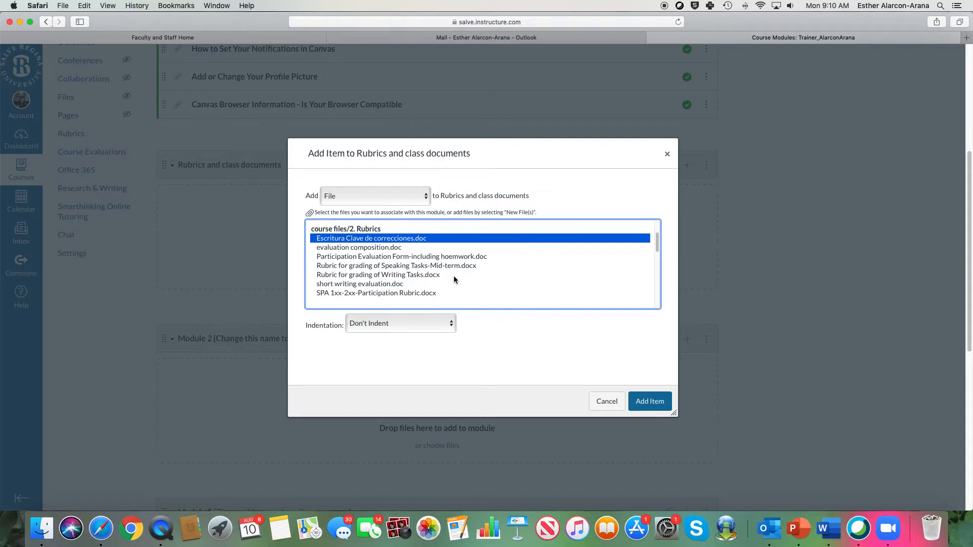
pyautogui.scroll(-1, 412, 294)
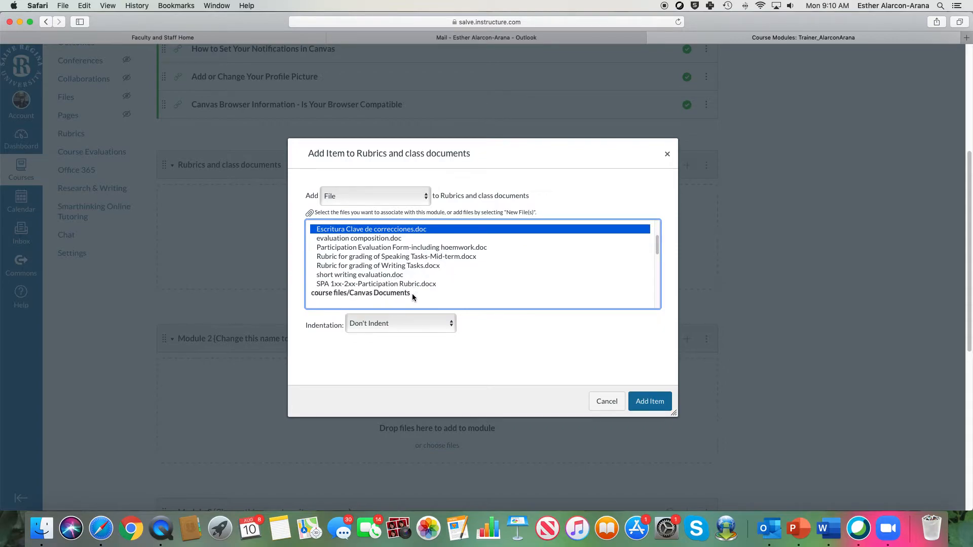
pyautogui.keyDown('shift'); pyautogui.click(393, 285); pyautogui.keyUp('shift')
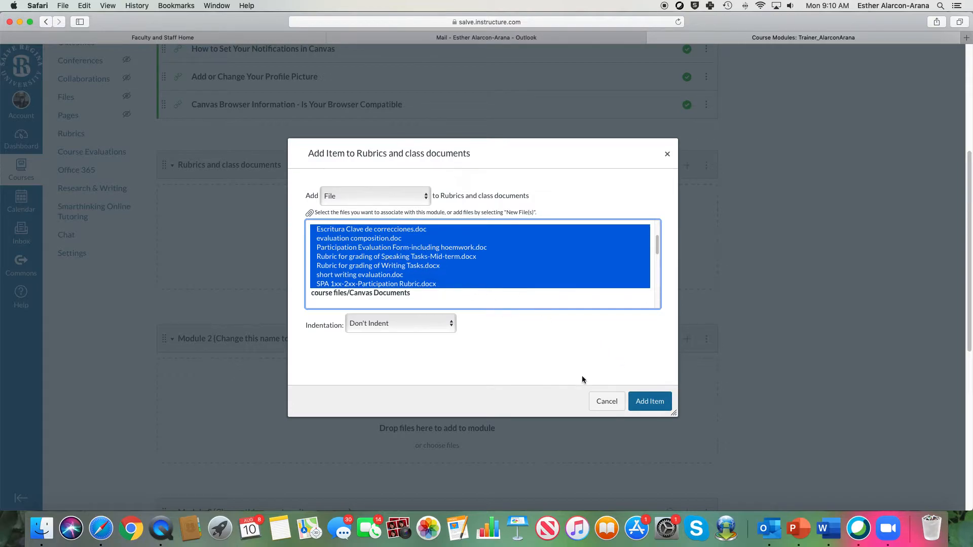
pyautogui.click(652, 402)
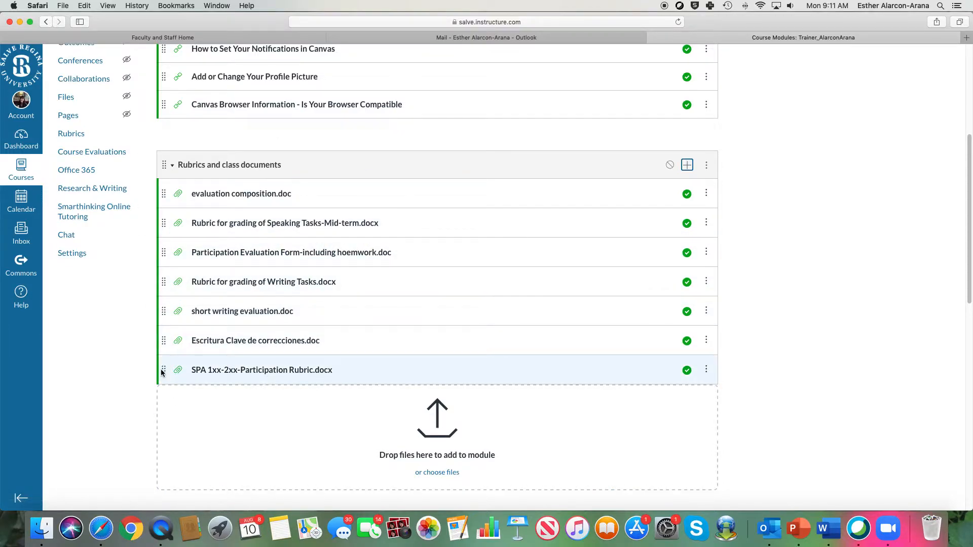
# Reorder the Rubrics and class documents module with SPA 1xx-2xx-Participation Rubric.docx first and short writing evaluation.doc second
pyautogui.moveTo(162, 372); pyautogui.dragTo(163, 188)
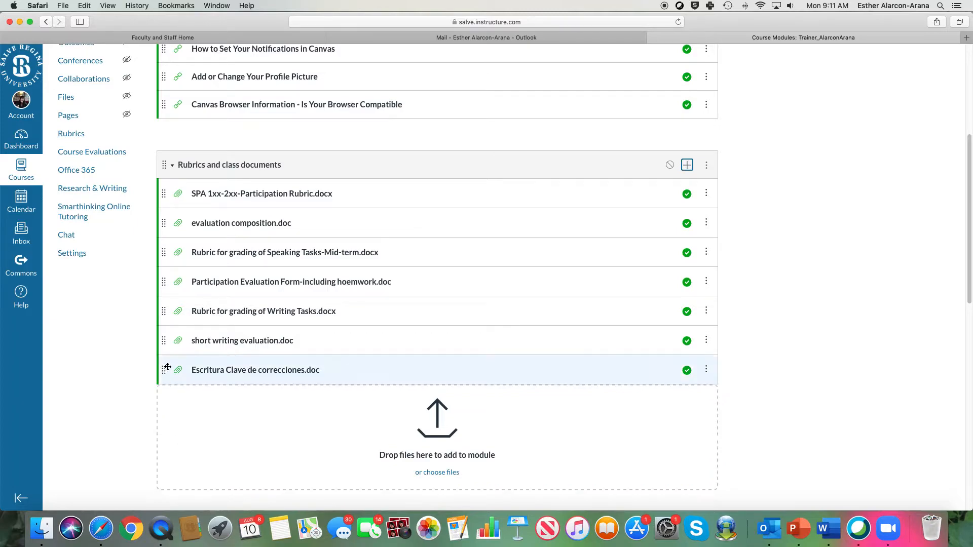
pyautogui.moveTo(165, 340); pyautogui.dragTo(165, 223)
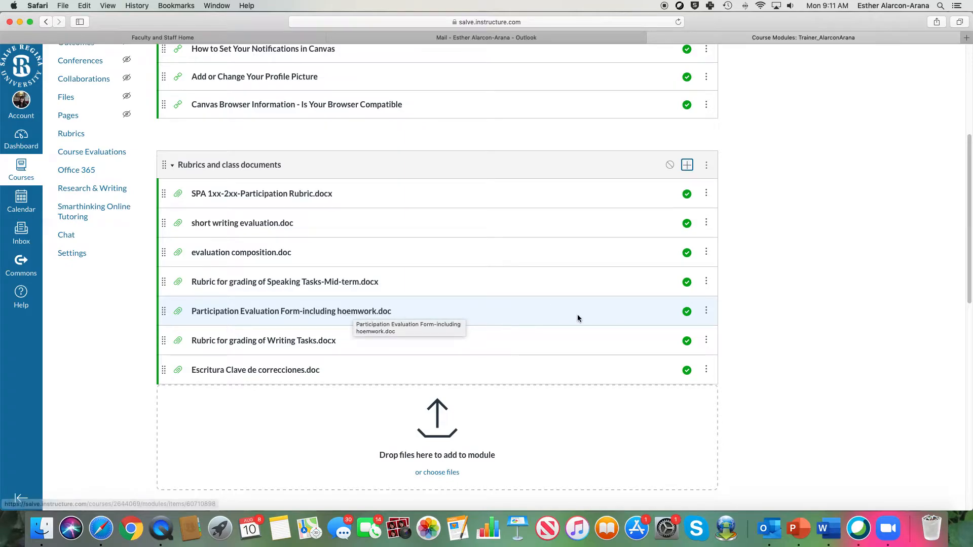
# Remove Participation Evaluation Form-including hoemwork.doc and evaluation composition.doc from the Rubrics and class documents module, and publish the module
pyautogui.click(705, 312)
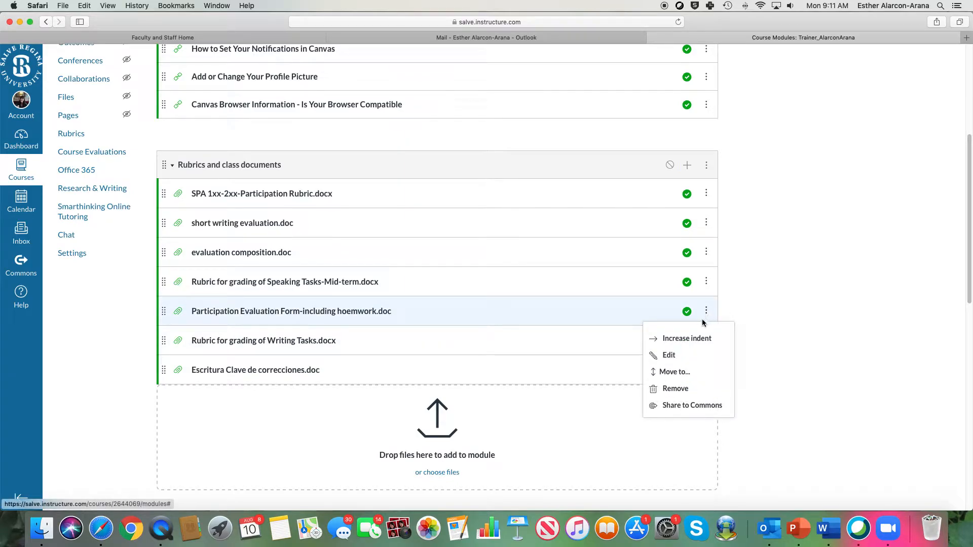
pyautogui.click(684, 389)
pyautogui.click(583, 287)
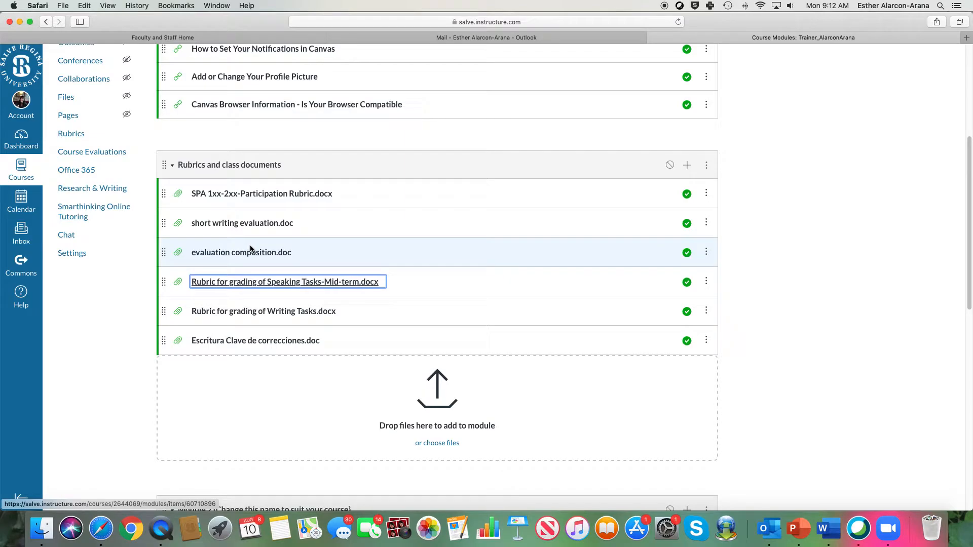
pyautogui.click(708, 254)
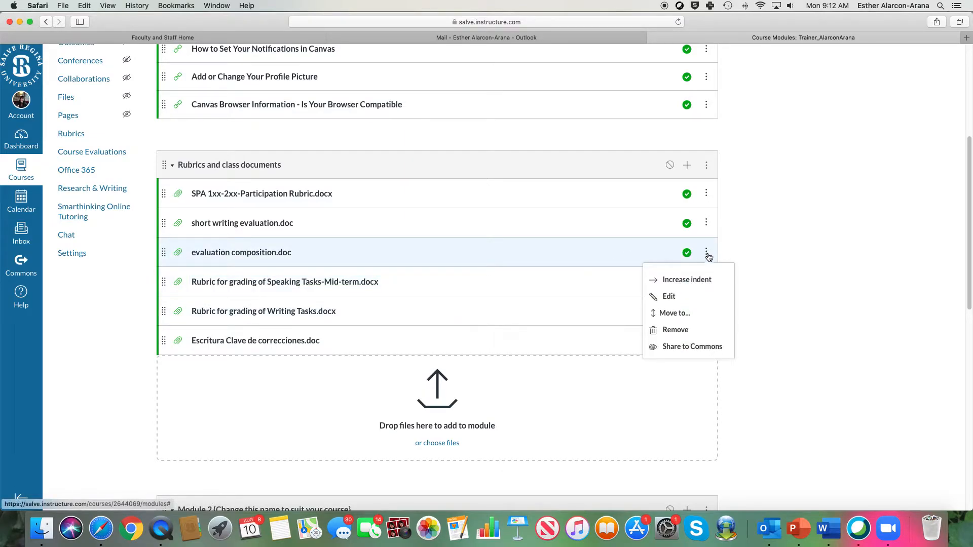
pyautogui.click(701, 331)
pyautogui.click(580, 282)
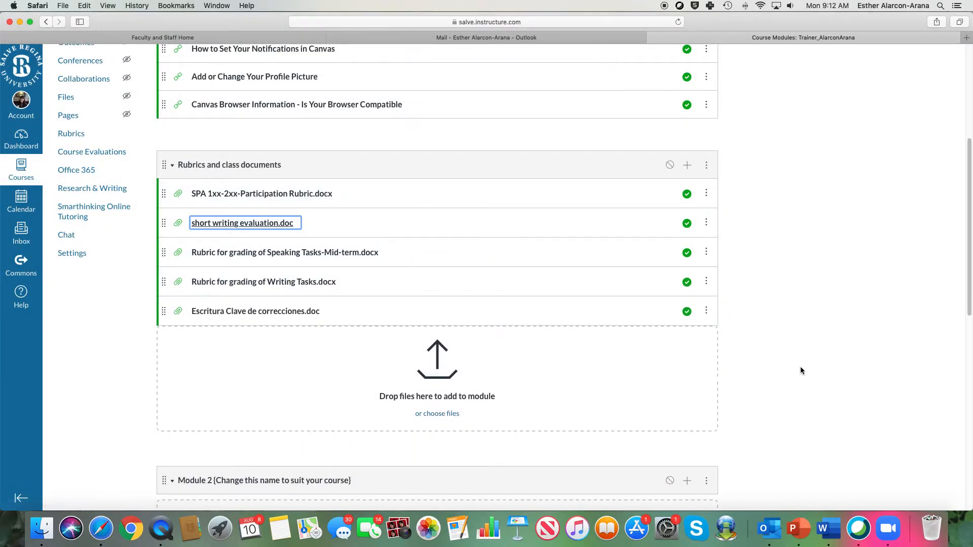
pyautogui.click(670, 165)
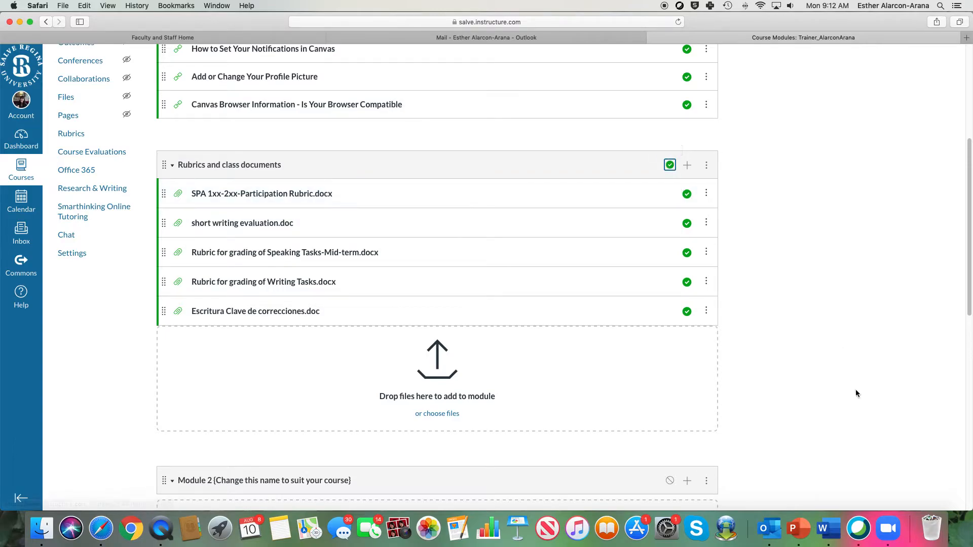
# Rename the Module 2 placeholder as "Semana 1" and save the module settings
pyautogui.scroll(-5, 837, 424)
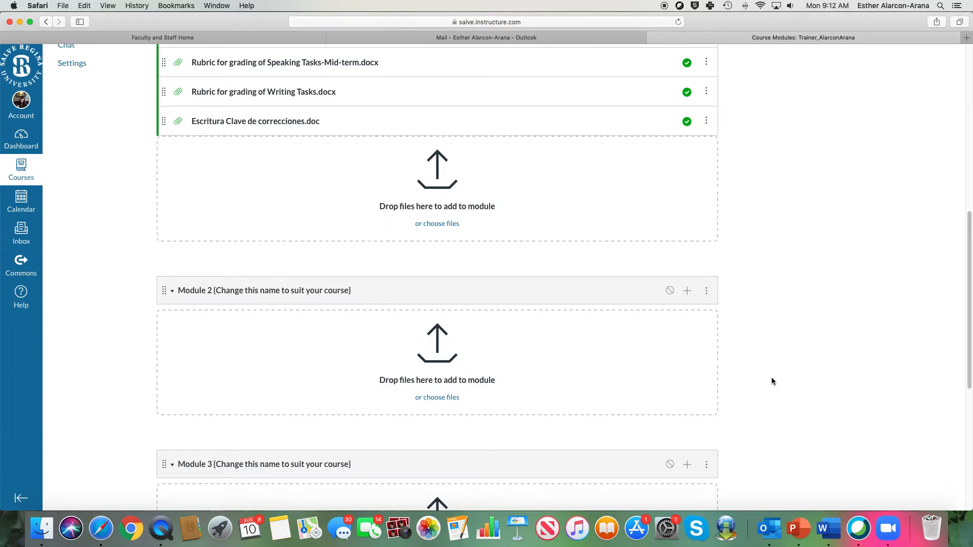
pyautogui.scroll(-2, 747, 376)
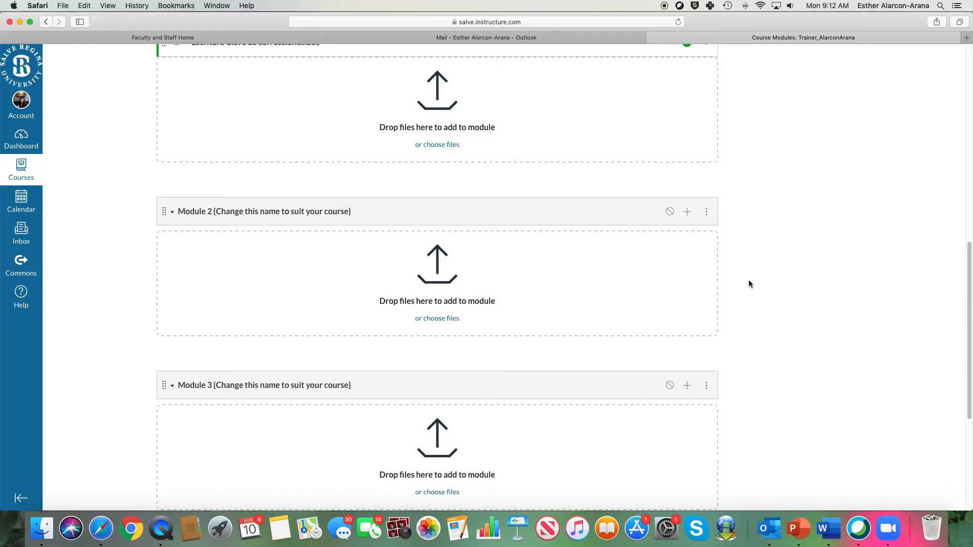
pyautogui.click(706, 212)
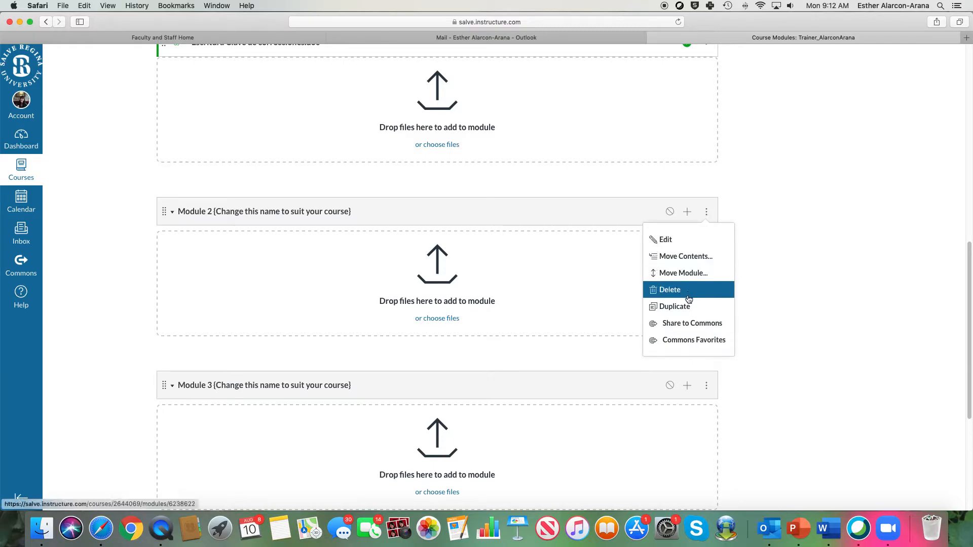
pyautogui.click(692, 246)
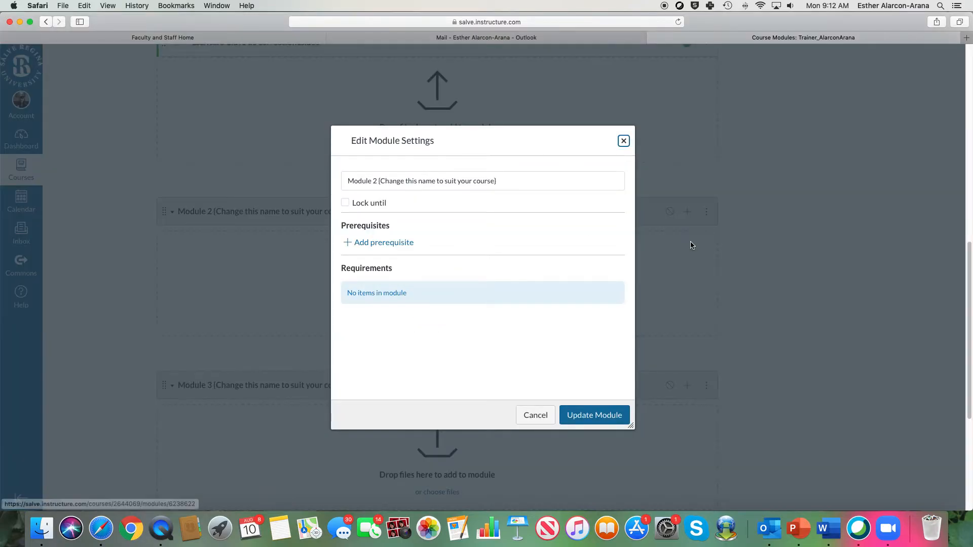
pyautogui.click(499, 181)
pyautogui.press('super+a')
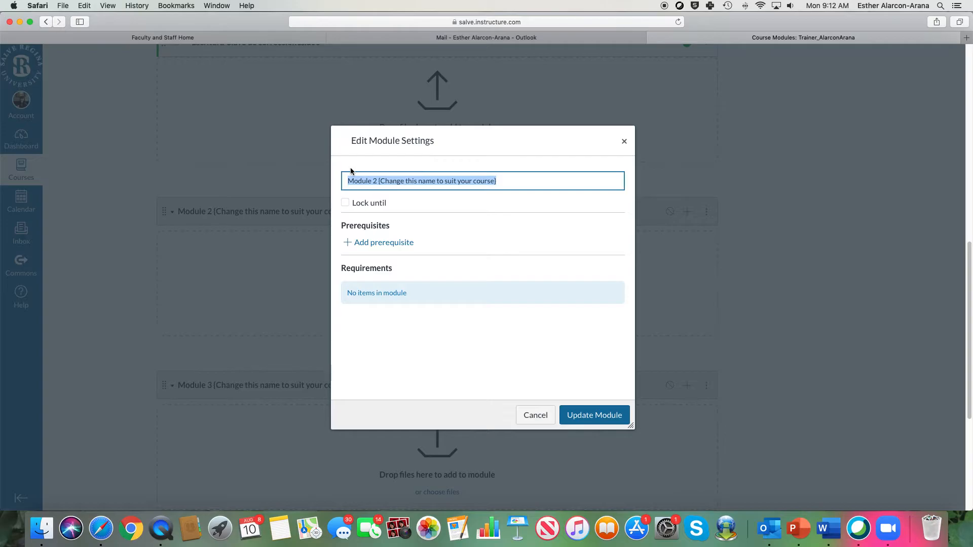
pyautogui.write('Semana 1')
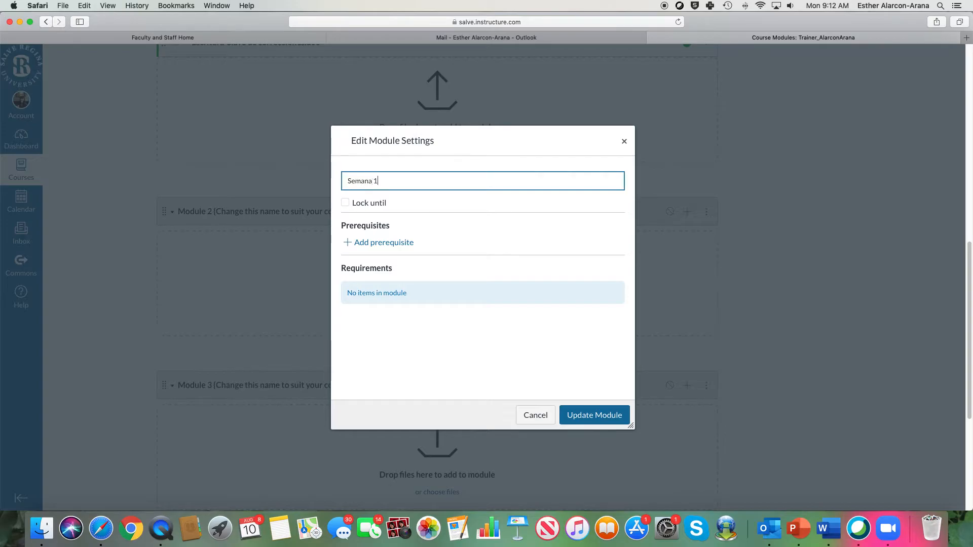
pyautogui.click(598, 414)
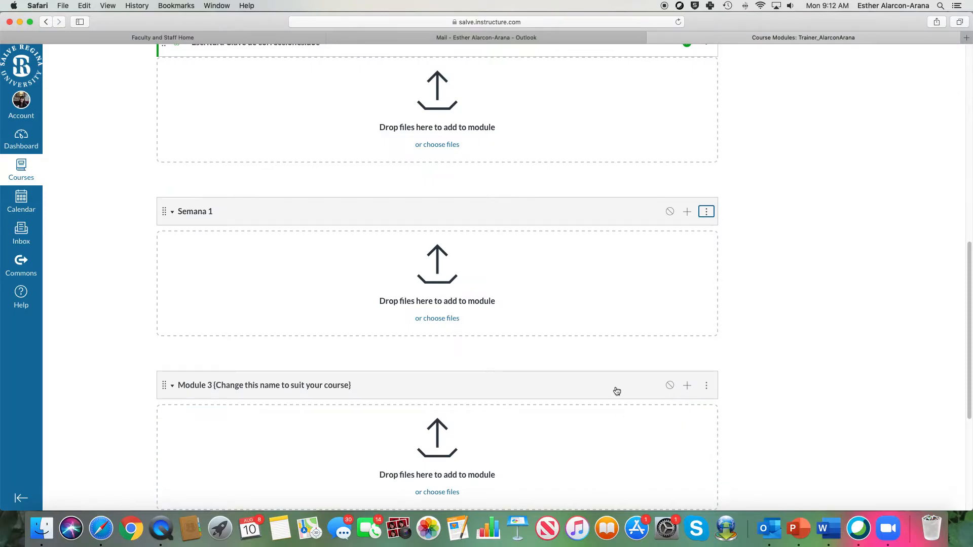
# Rename the Module 3 placeholder as "Semana 2" and save the module settings
pyautogui.scroll(-3, 597, 412)
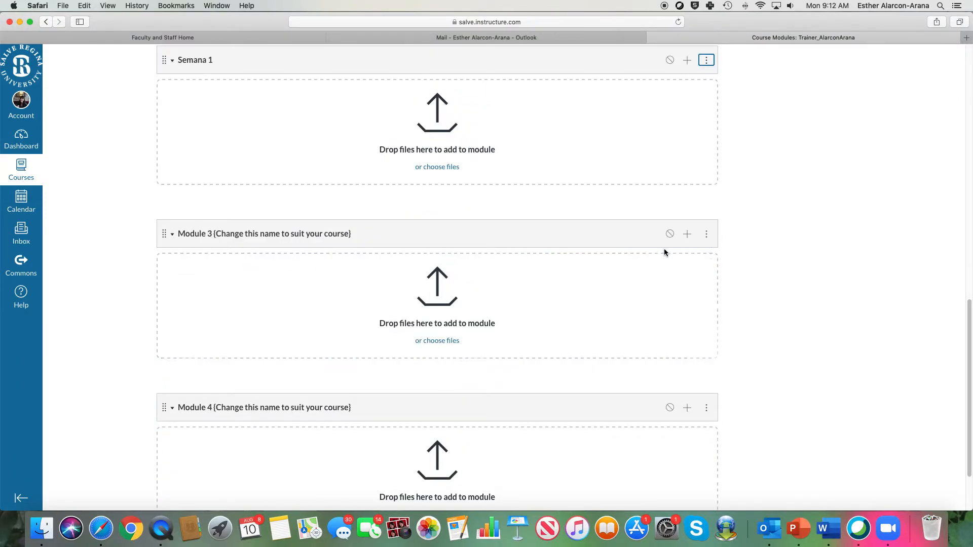
pyautogui.click(707, 237)
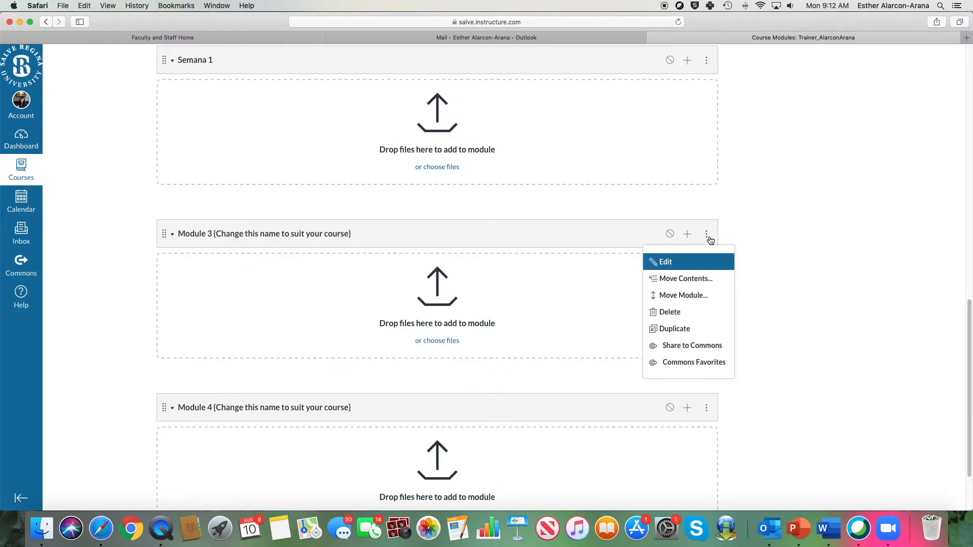
pyautogui.click(694, 265)
pyautogui.click(417, 182)
pyautogui.press('super+a')
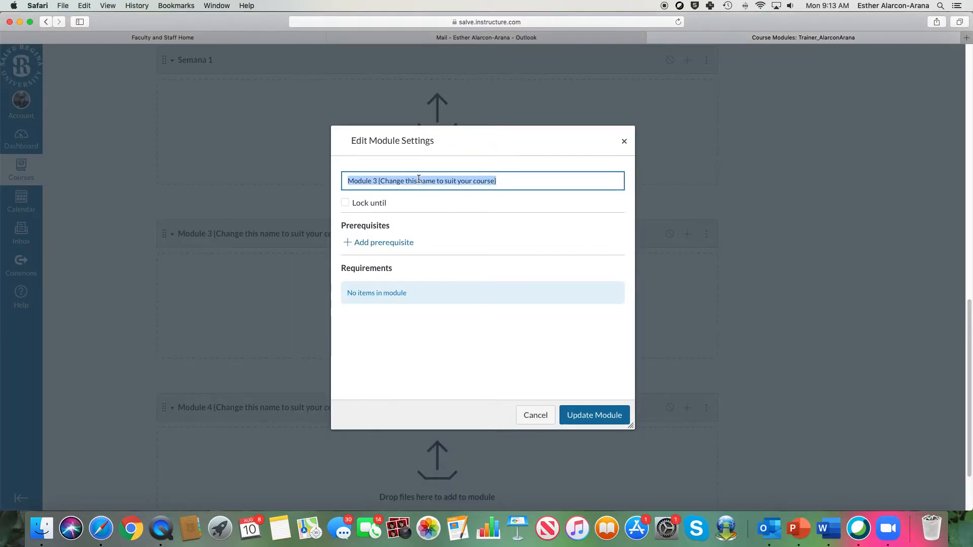
pyautogui.write('Semana 2')
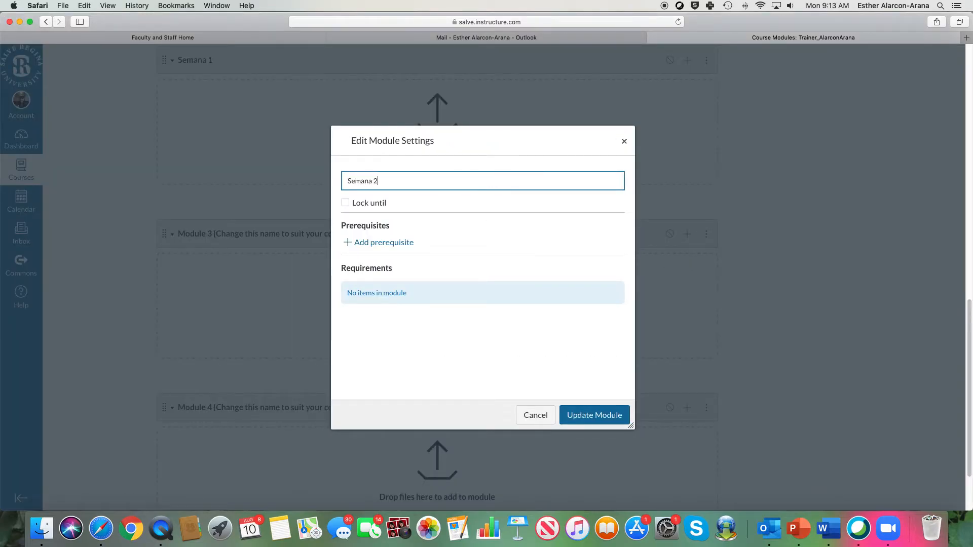
pyautogui.click(615, 419)
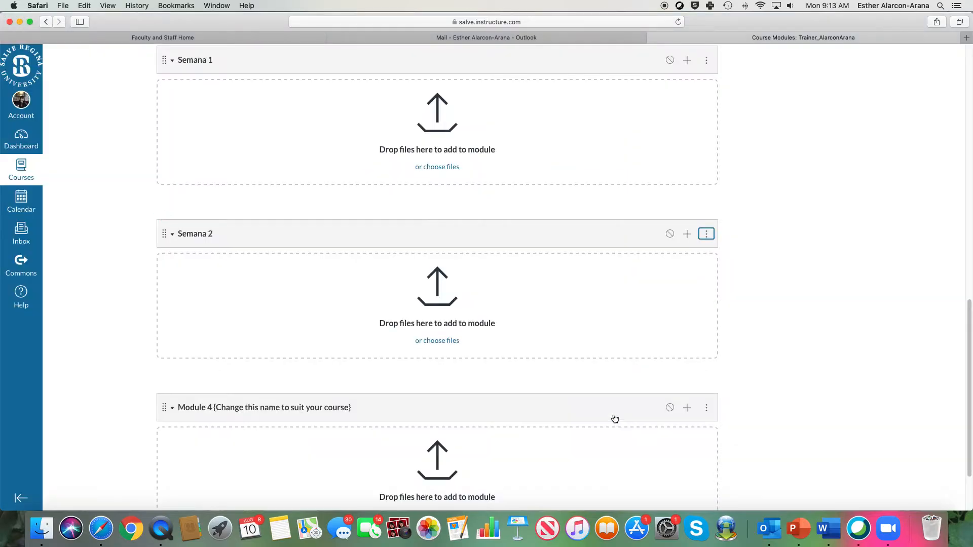
# Rename the Module 4 placeholder as "Semana 3" and save the module settings
pyautogui.scroll(-3, 761, 402)
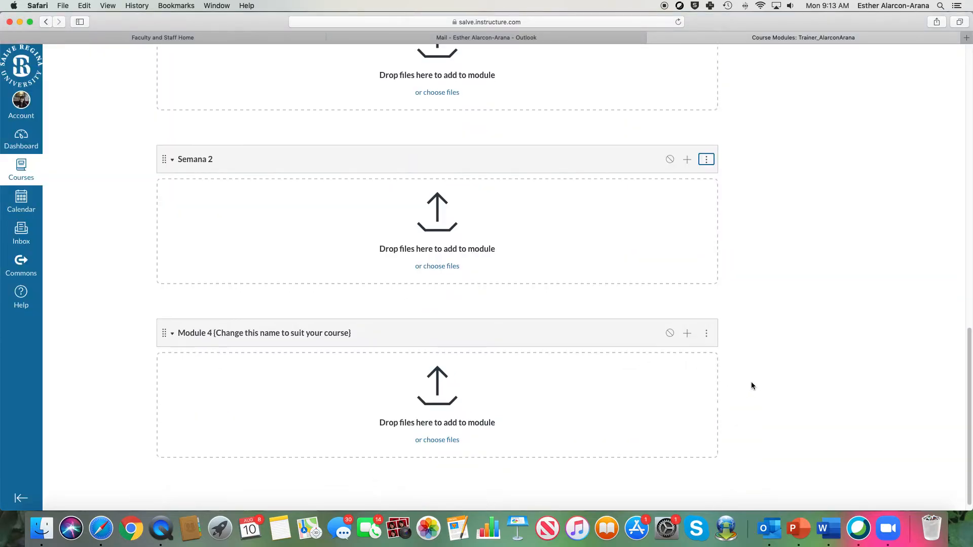
pyautogui.click(707, 334)
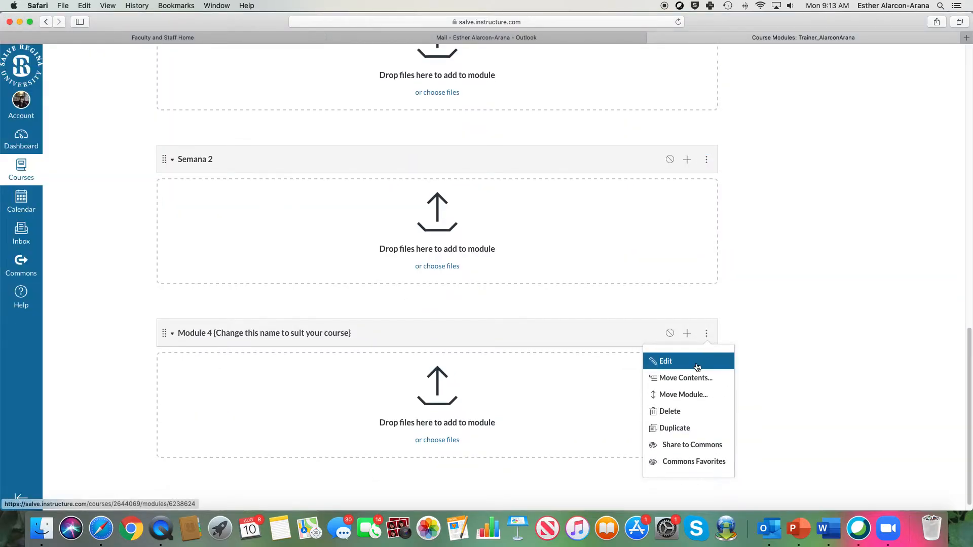
pyautogui.click(697, 361)
pyautogui.moveTo(511, 180); pyautogui.dragTo(315, 172)
pyautogui.write('Semana 3')
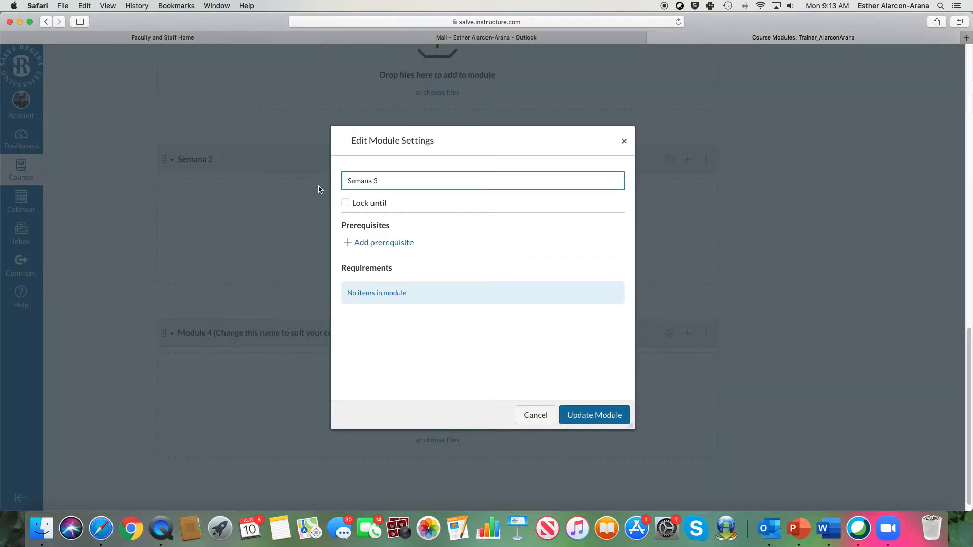
pyautogui.click(620, 421)
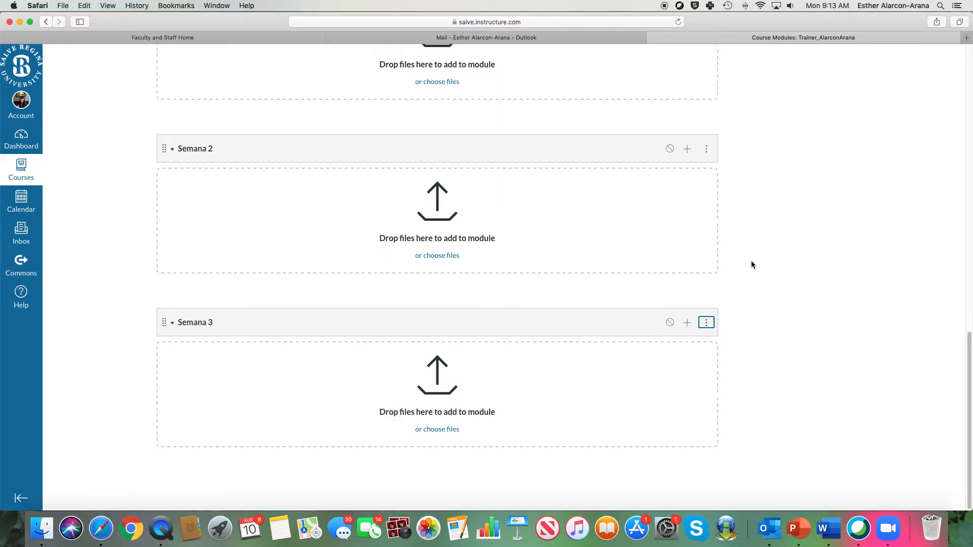
# Add a new module named "Semana 4" to the course
pyautogui.scroll(15, 751, 261)
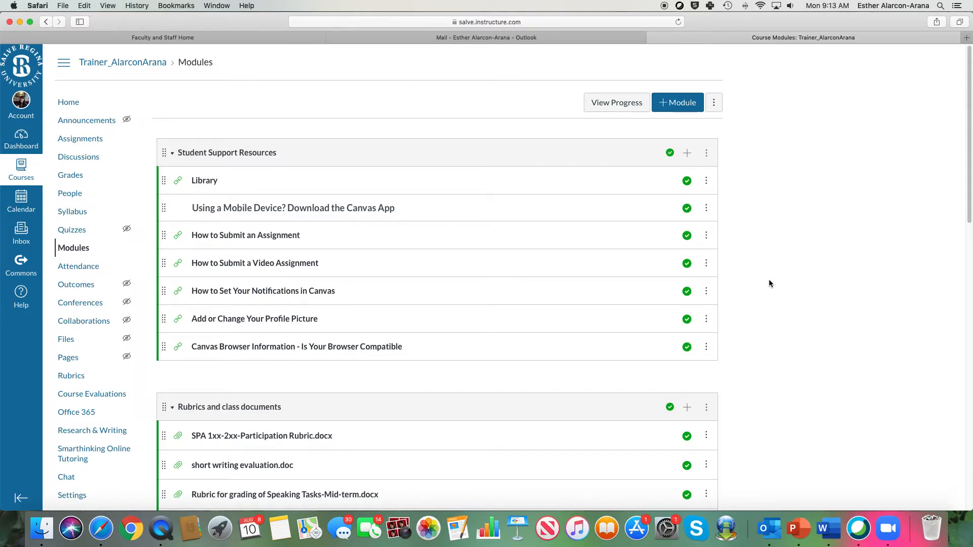
pyautogui.click(678, 103)
pyautogui.click(457, 229)
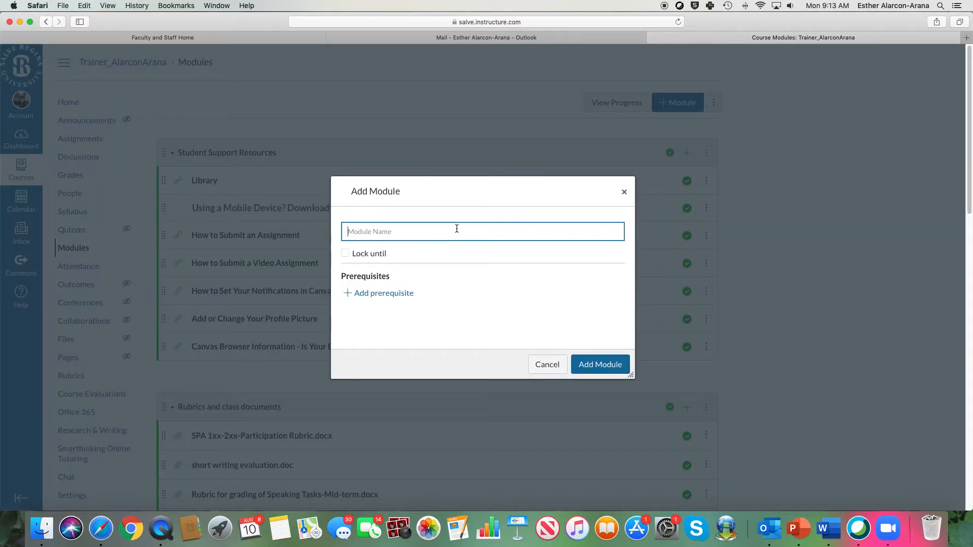
pyautogui.write('Semana 4')
pyautogui.click(619, 360)
# Add a new module named "Semana 5" to the course
pyautogui.scroll(15, 698, 203)
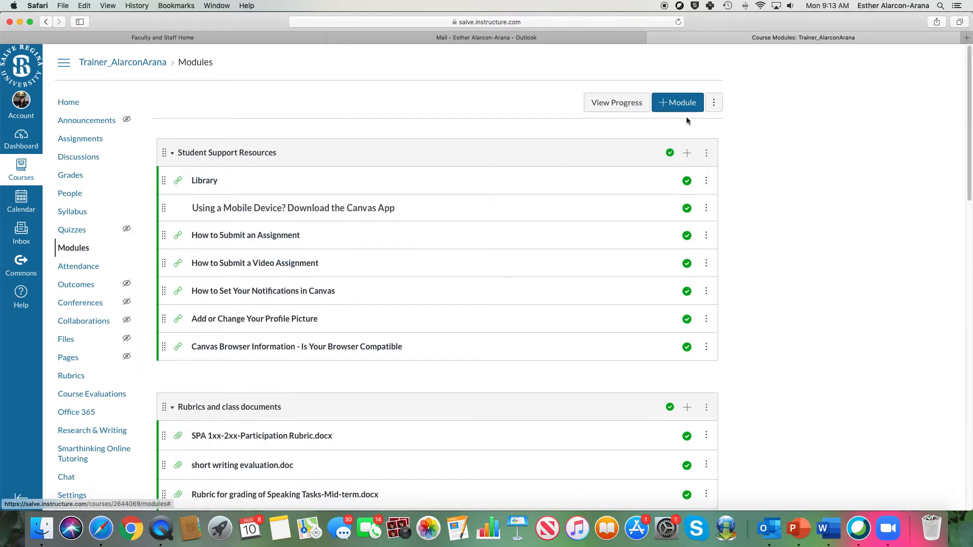
pyautogui.click(682, 104)
pyautogui.click(493, 234)
pyautogui.write('Semana 5')
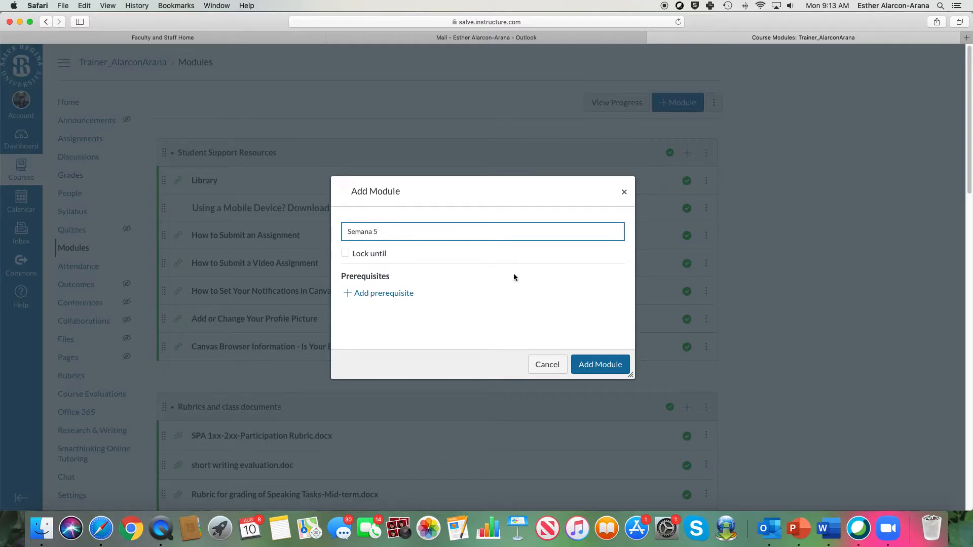
pyautogui.click(621, 366)
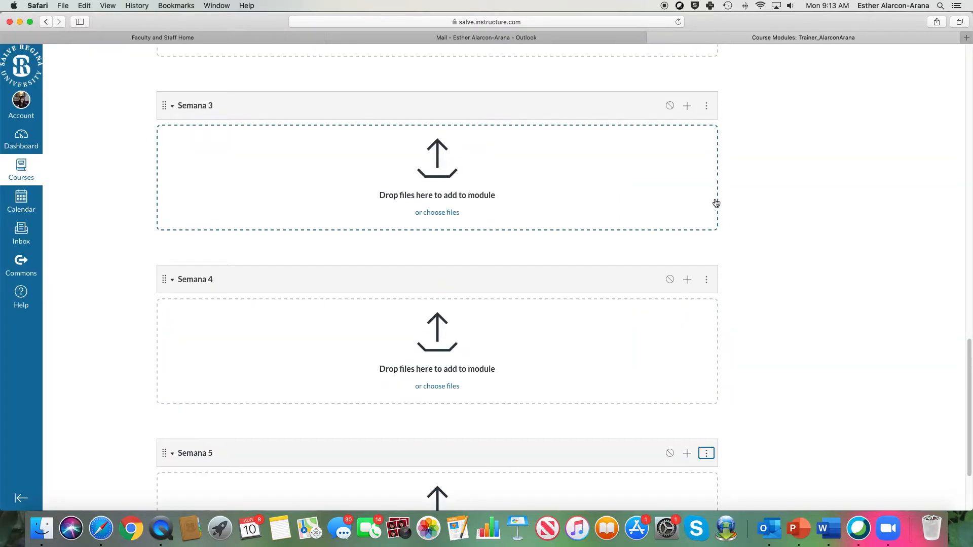
# Add a new module named "Semana 6" to the course
pyautogui.scroll(15, 718, 201)
pyautogui.click(684, 105)
pyautogui.click(438, 233)
pyautogui.write('Semana 6')
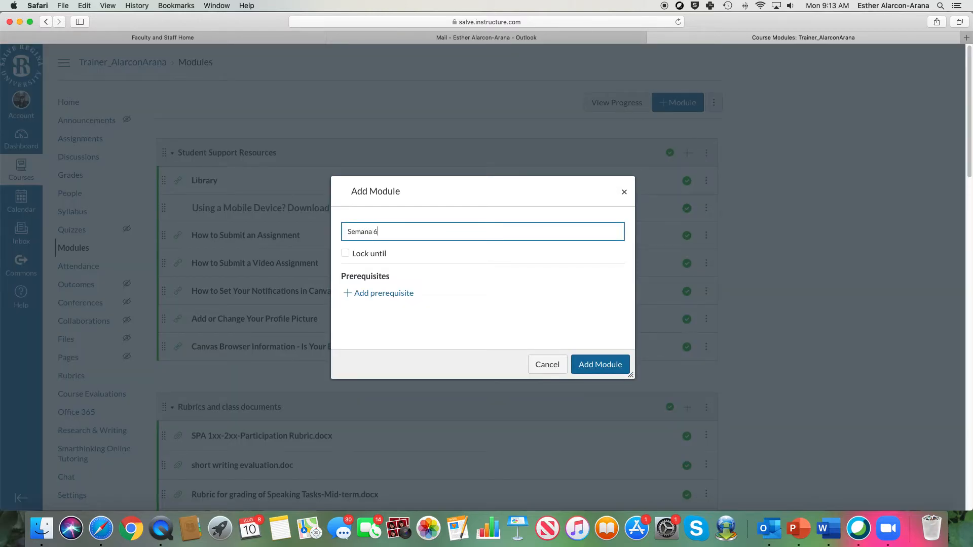
pyautogui.click(592, 371)
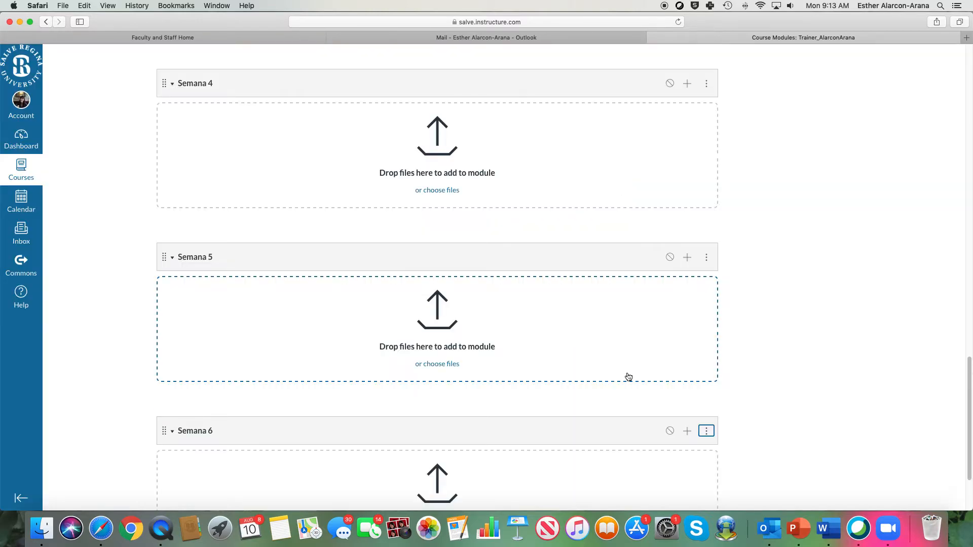
# Add all files in the "Chapter 1" folder, from Cap. 1-Supersite.pdf to vocabulario video.pdf, to the Semana 1 module without indentation
pyautogui.scroll(15, 589, 384)
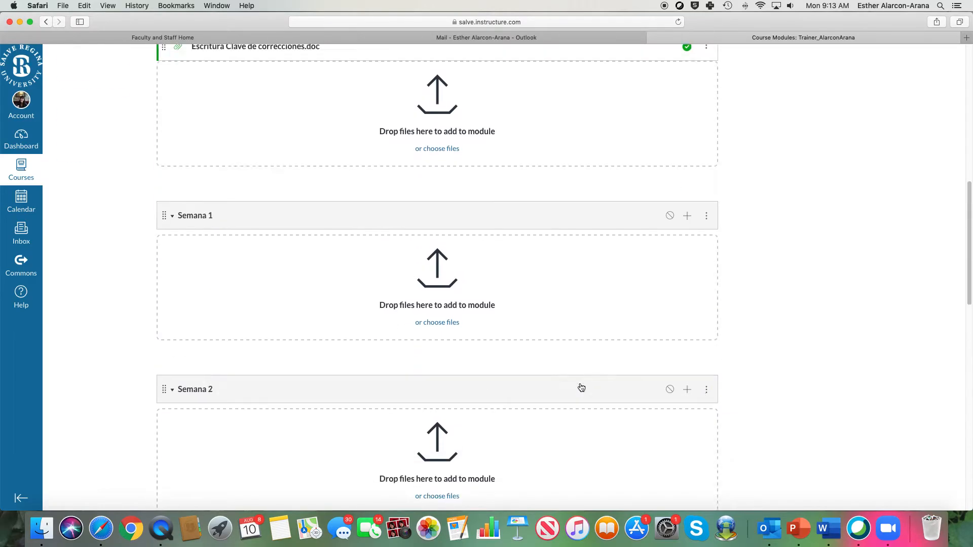
pyautogui.scroll(-1, 570, 399)
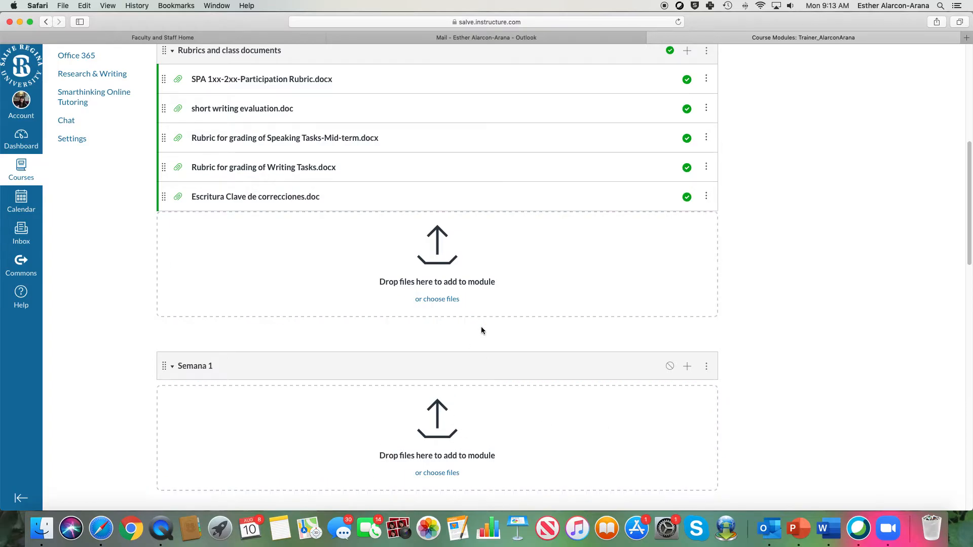
pyautogui.scroll(15, 482, 330)
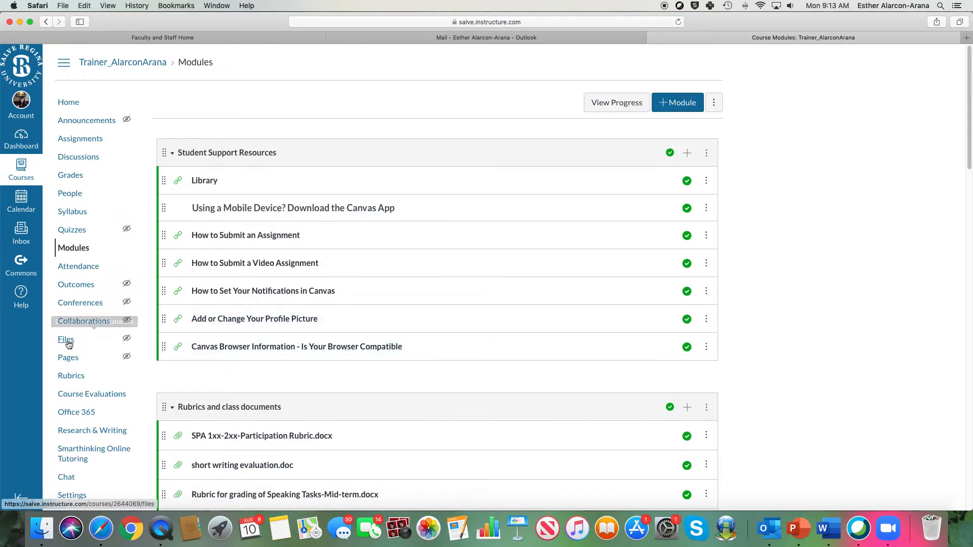
pyautogui.scroll(-10, 527, 355)
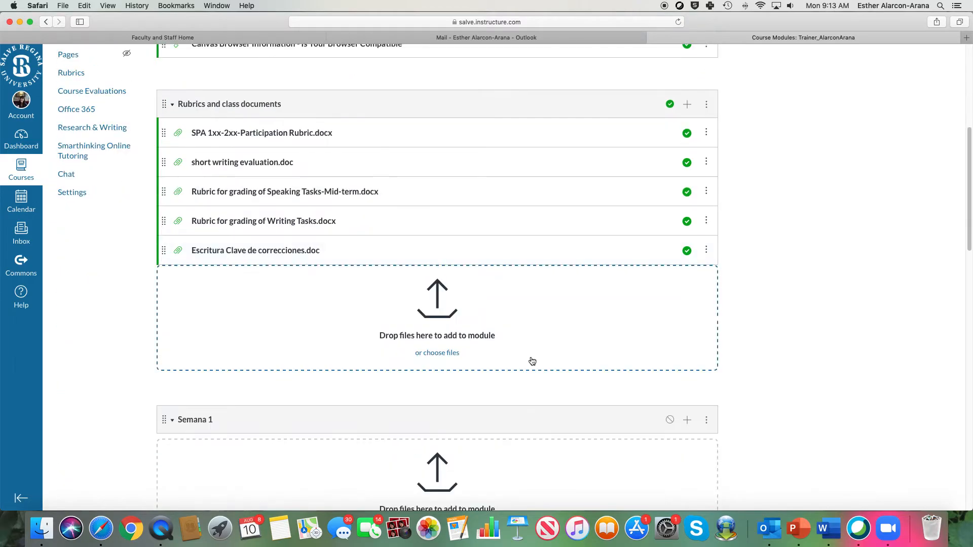
pyautogui.scroll(-8, 542, 364)
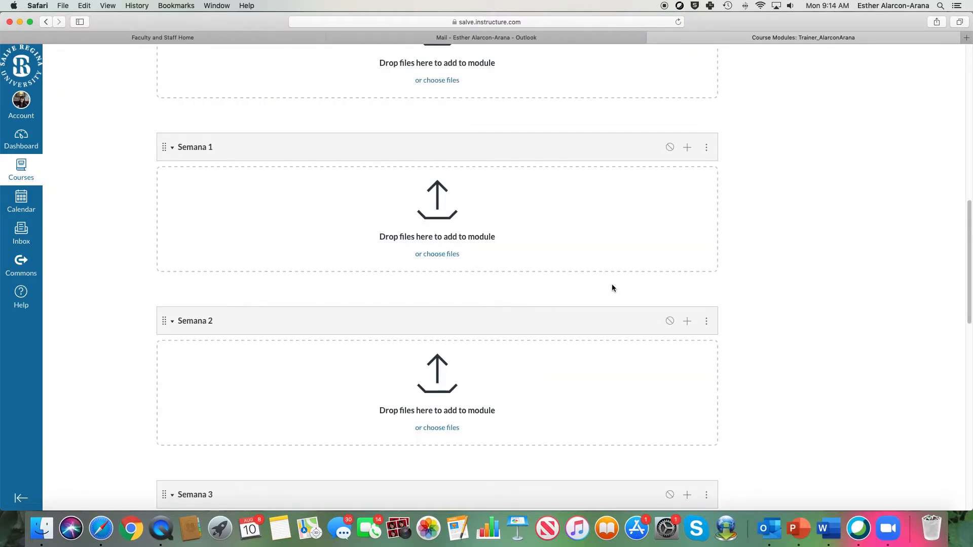
pyautogui.click(687, 148)
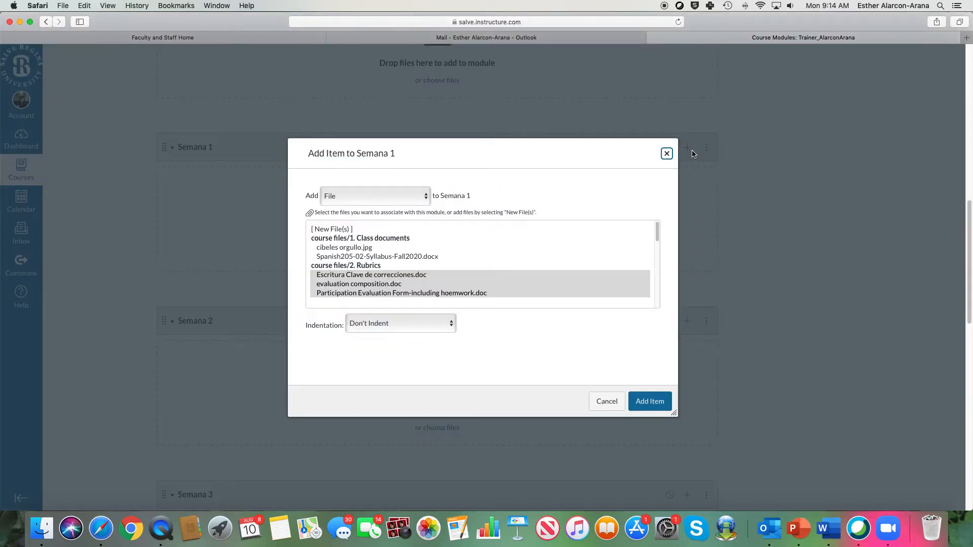
pyautogui.click(576, 247)
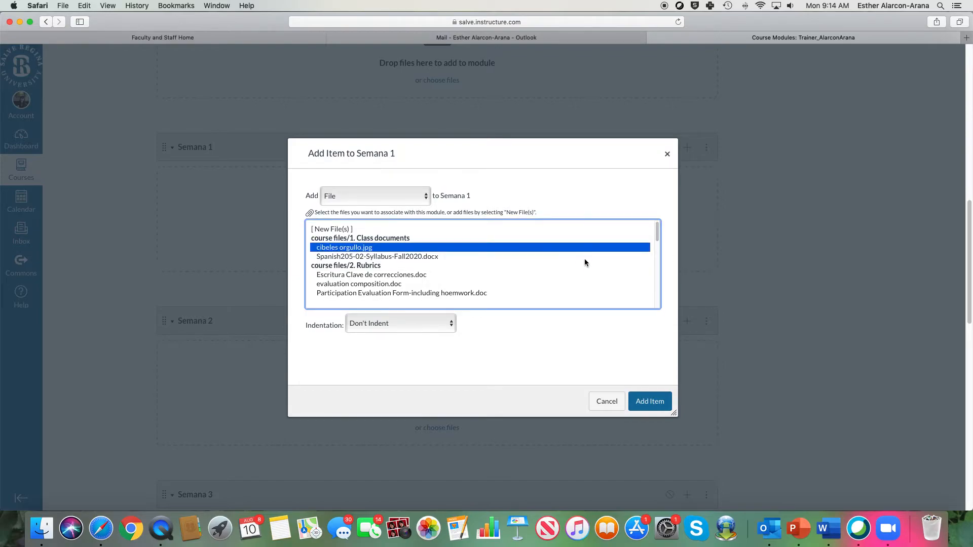
pyautogui.scroll(-1, 589, 275)
pyautogui.scroll(3, 590, 276)
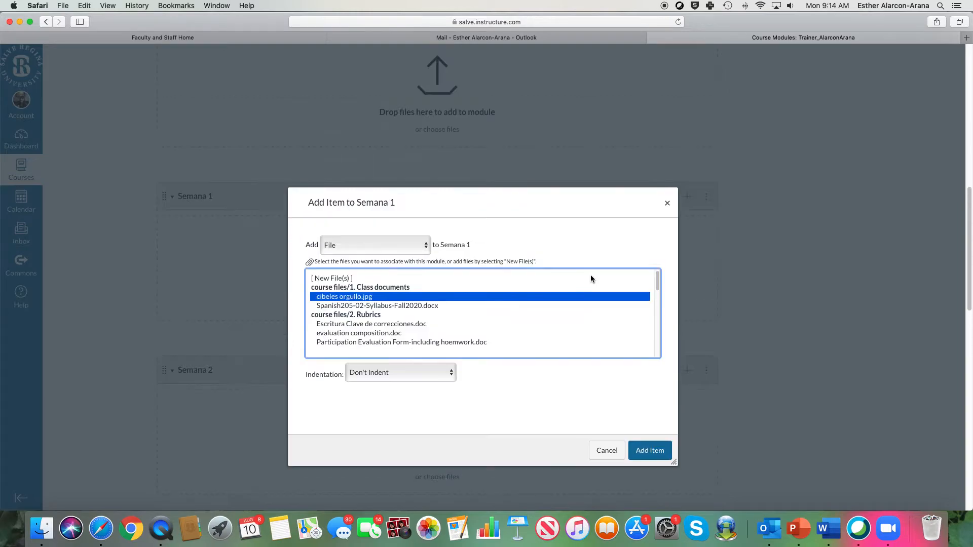
pyautogui.moveTo(658, 290); pyautogui.dragTo(649, 327)
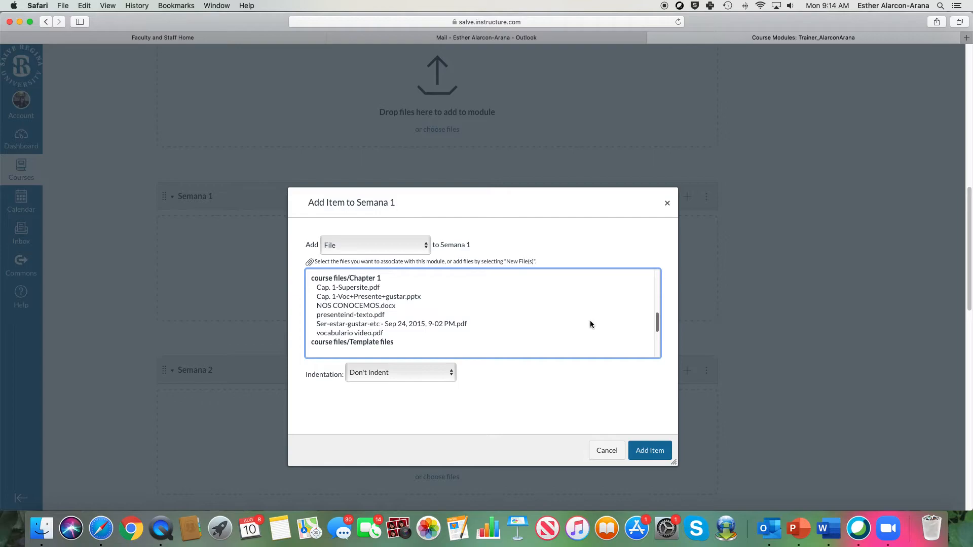
pyautogui.click(349, 291)
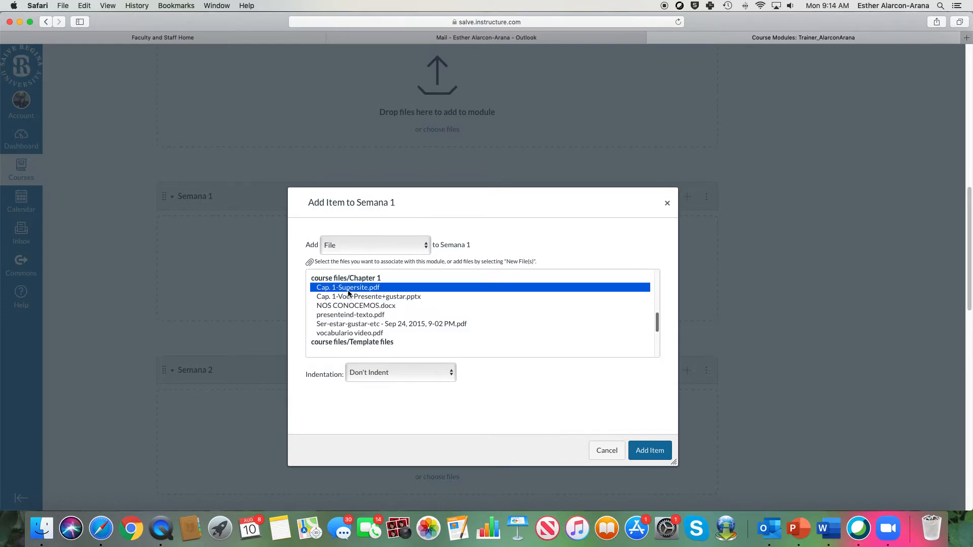
pyautogui.keyDown('shift'); pyautogui.click(363, 336); pyautogui.keyUp('shift')
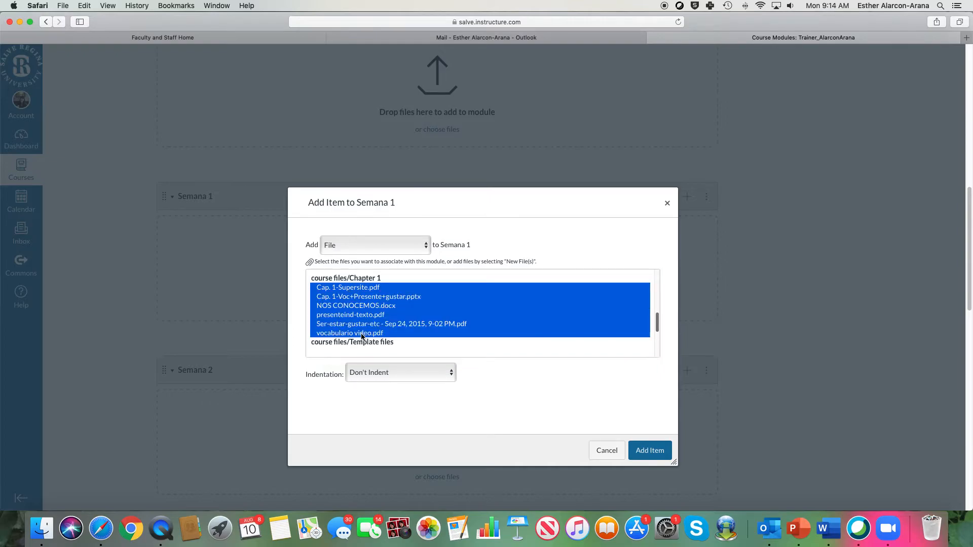
pyautogui.click(657, 452)
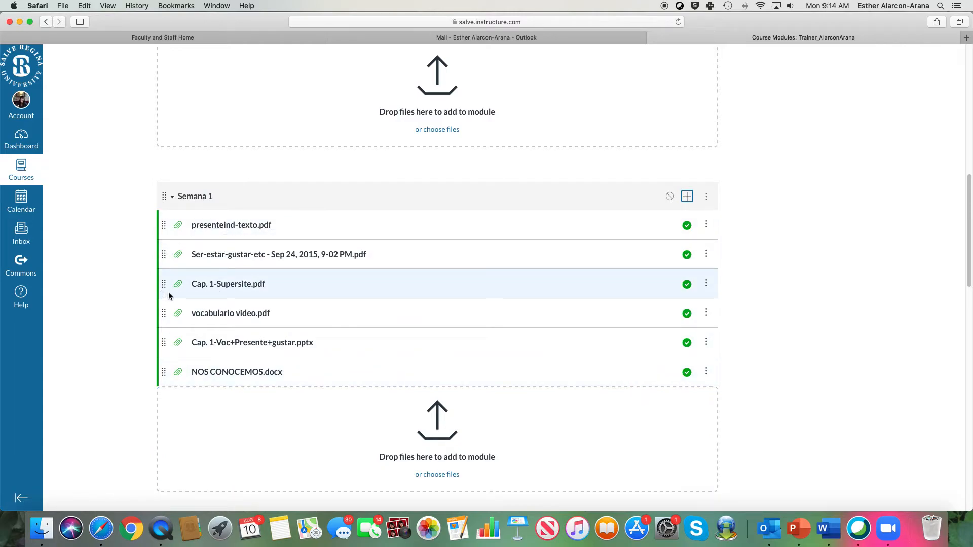
# In Semana 1, move vocabulario video.pdf above Cap. 1-Supersite.pdf and NOS CONOCEMOS.docx above Cap. 1-Voc+Presente+gustar.pptx
pyautogui.moveTo(167, 313); pyautogui.dragTo(170, 282)
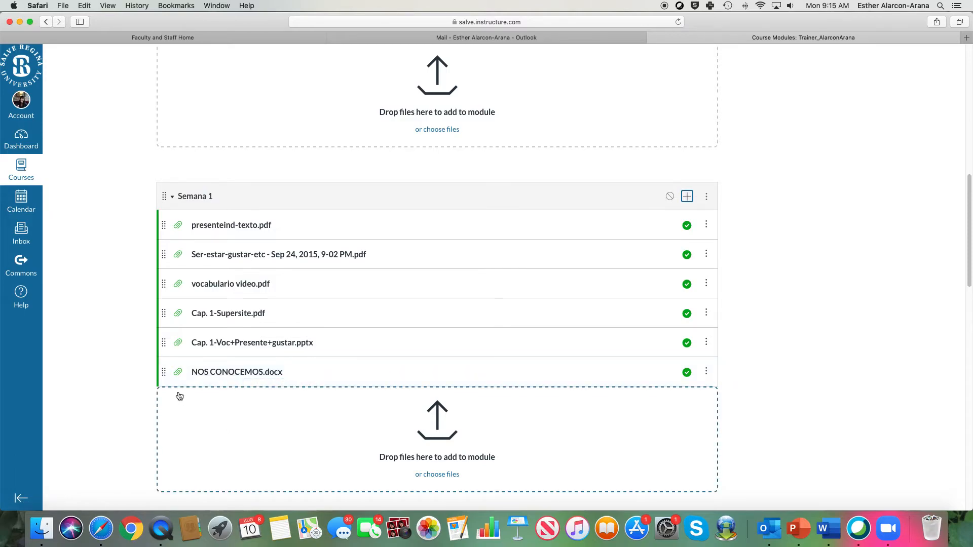
pyautogui.moveTo(164, 372); pyautogui.dragTo(164, 340)
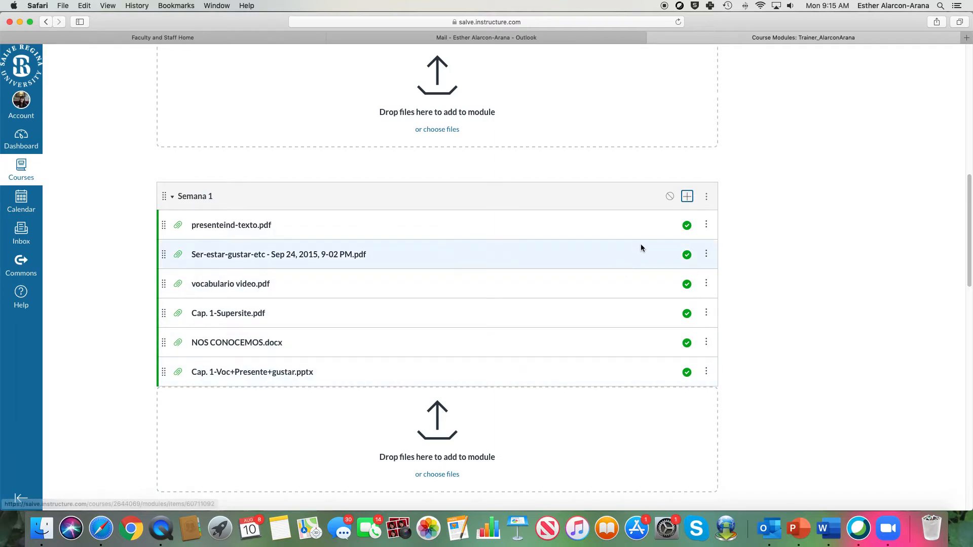
# Publish the Semana 1 module
pyautogui.click(669, 198)
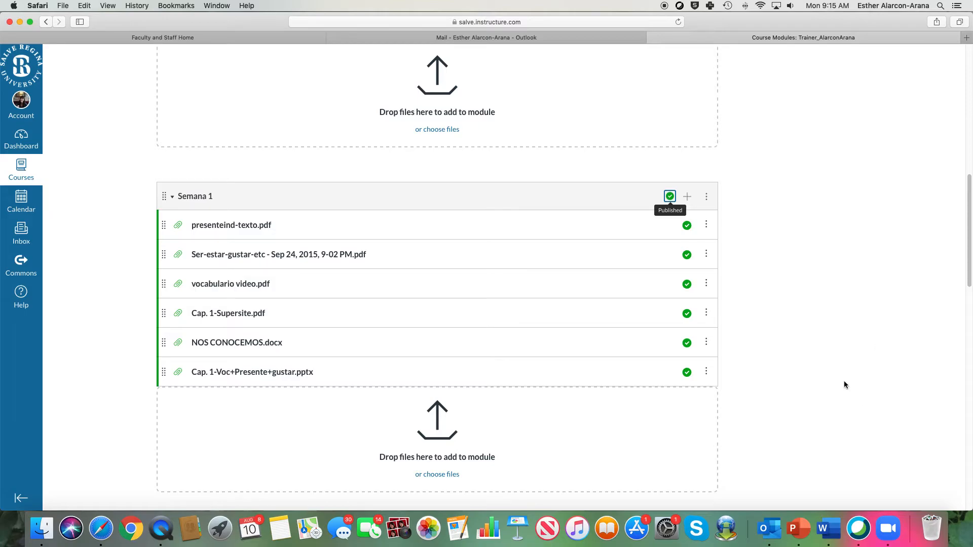
pyautogui.scroll(-5, 845, 385)
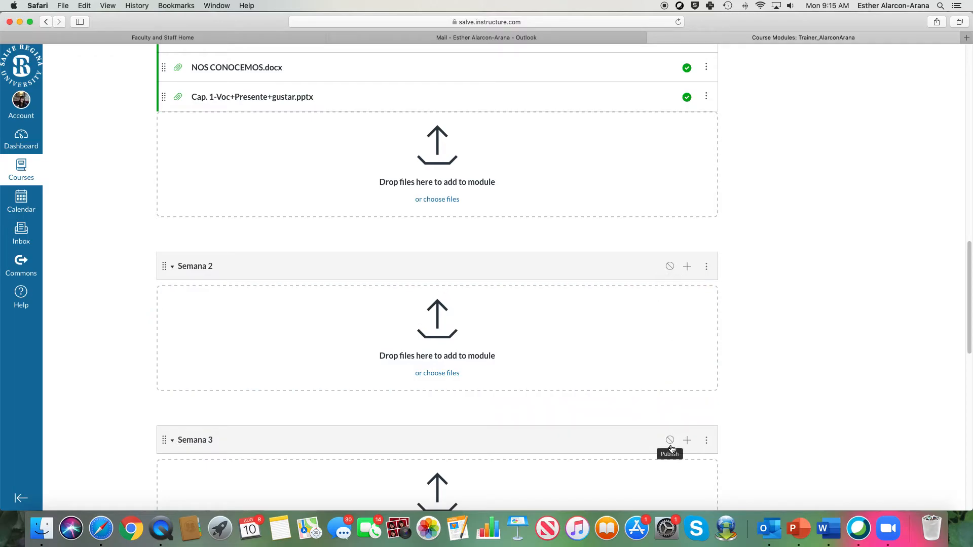
pyautogui.scroll(1, 845, 402)
pyautogui.scroll(3, 845, 401)
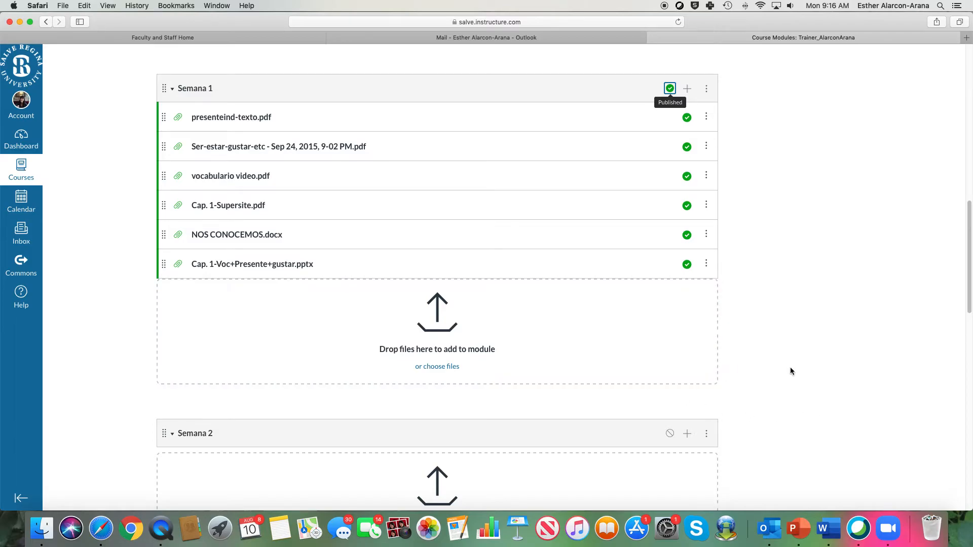
# Add the existing page "Homework week 1" to the Semana 1 module and place it first, above presenteind-texto.pdf
pyautogui.scroll(2, 789, 368)
pyautogui.scroll(3, 790, 371)
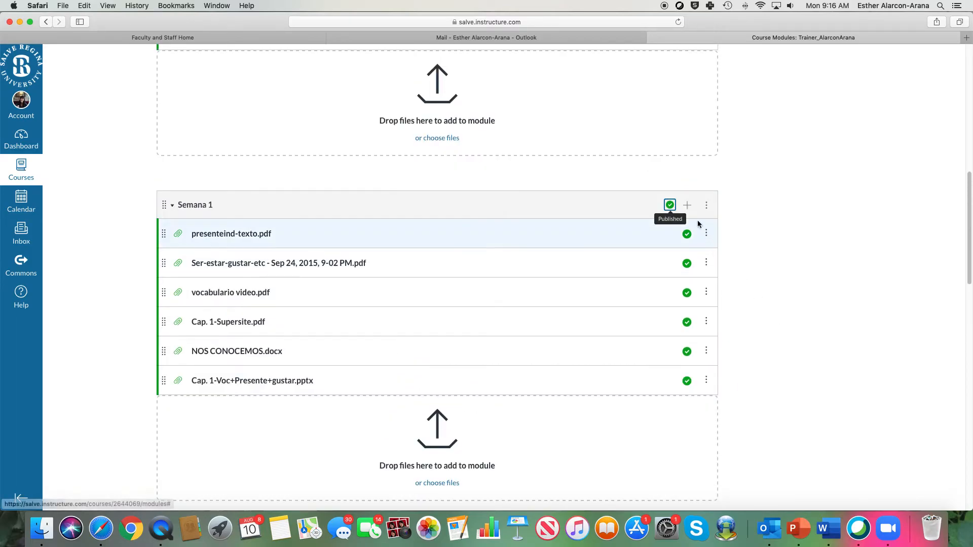
pyautogui.click(687, 204)
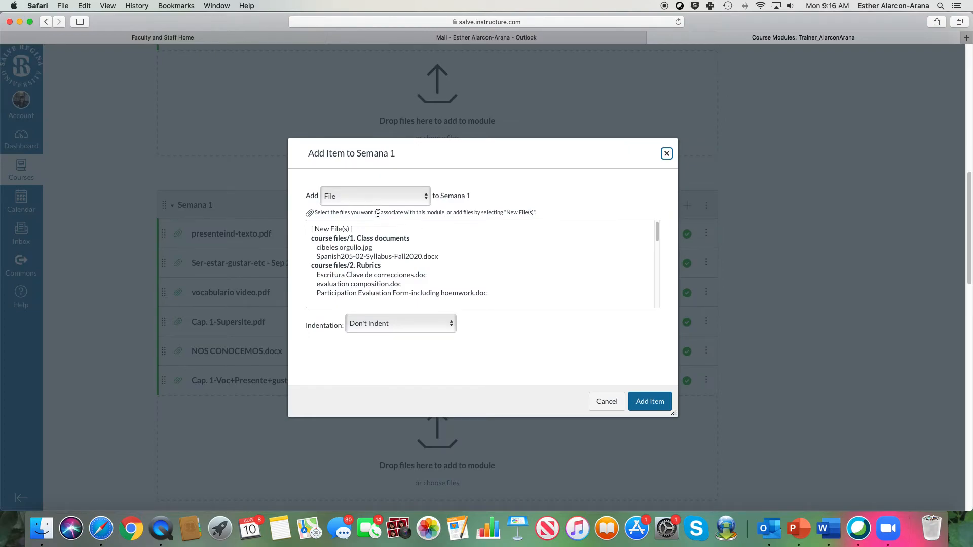
pyautogui.click(379, 197)
pyautogui.click(381, 207)
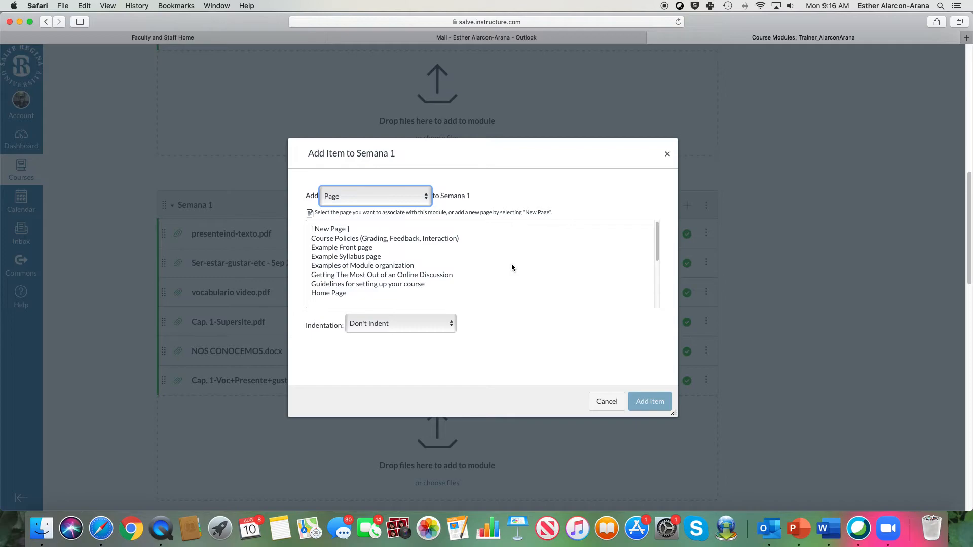
pyautogui.scroll(-2, 443, 265)
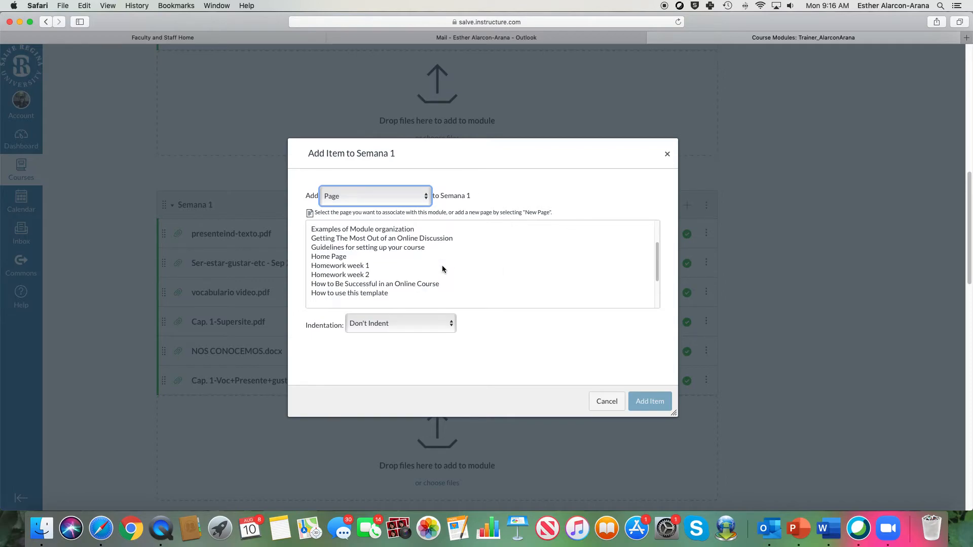
pyautogui.click(348, 266)
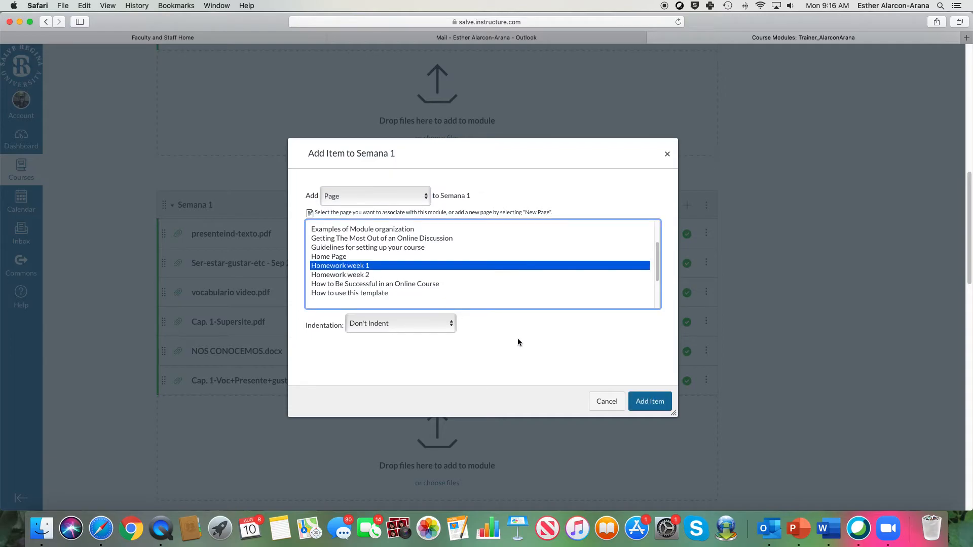
pyautogui.click(647, 400)
pyautogui.moveTo(164, 408); pyautogui.dragTo(164, 233)
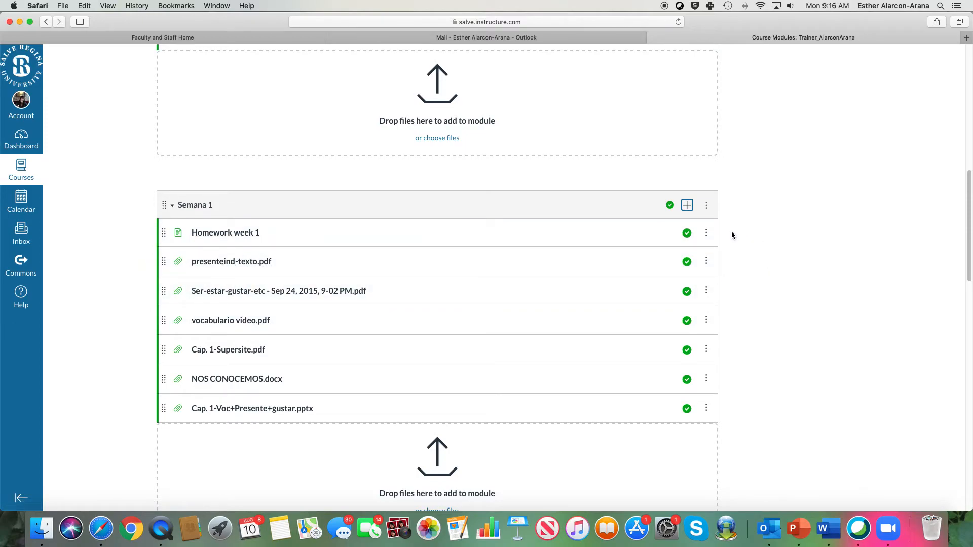
# Add the existing assignment "Tell me your group" from the Final Video Project group to the Semana 1 module
pyautogui.click(687, 205)
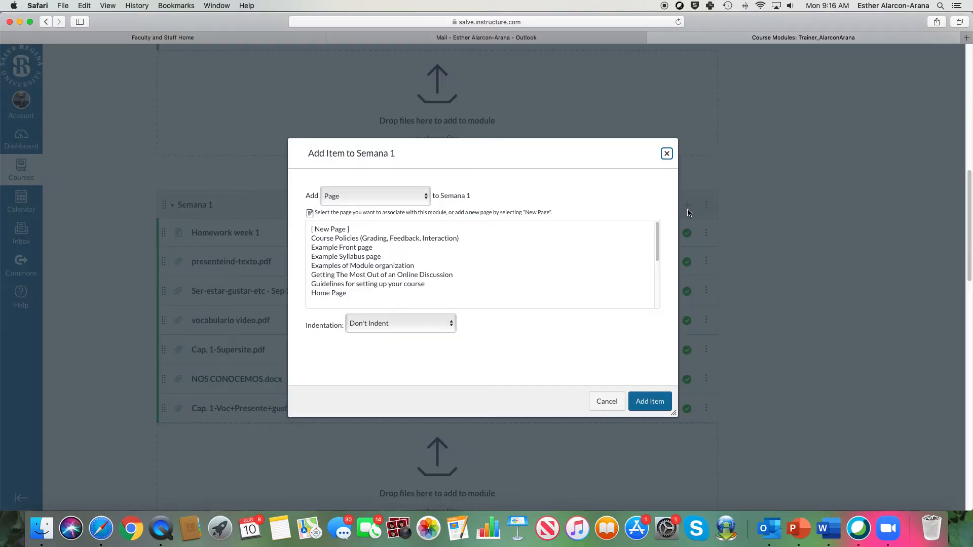
pyautogui.click(357, 195)
pyautogui.click(355, 168)
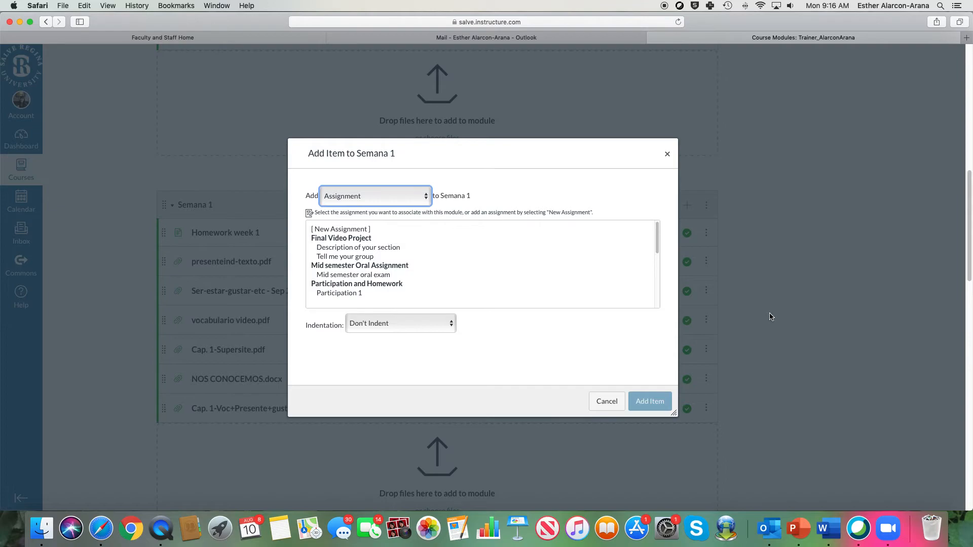
pyautogui.scroll(-5, 354, 280)
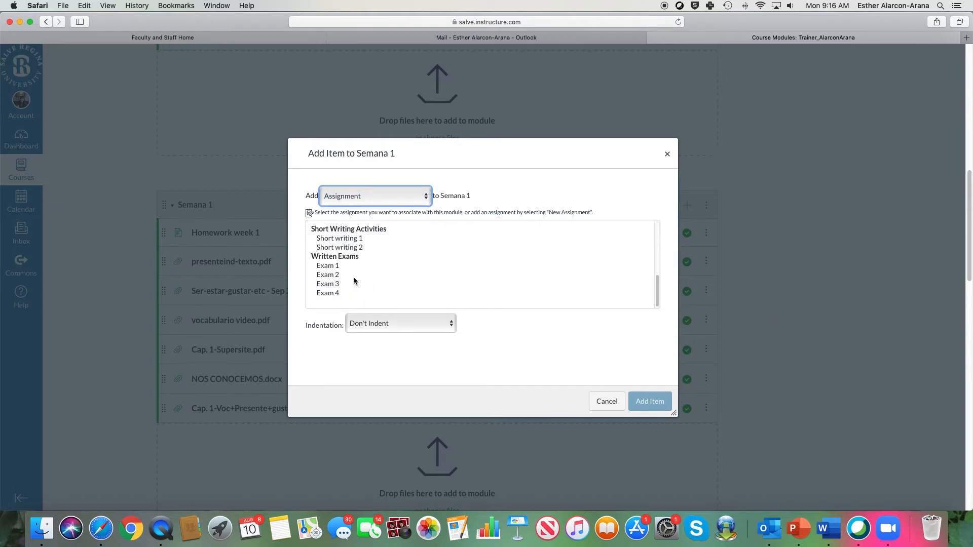
pyautogui.scroll(-1, 354, 280)
pyautogui.scroll(4, 354, 280)
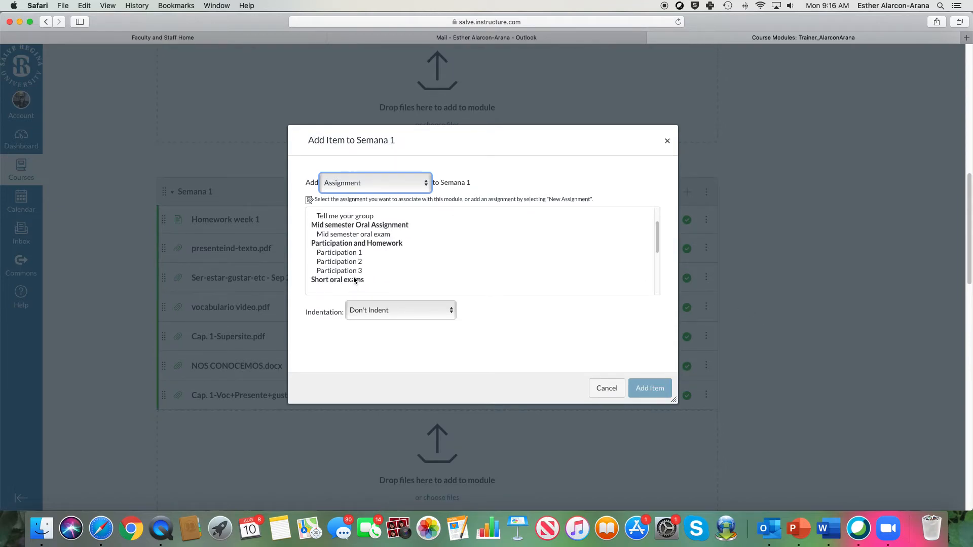
pyautogui.scroll(3, 354, 281)
pyautogui.scroll(1, 386, 276)
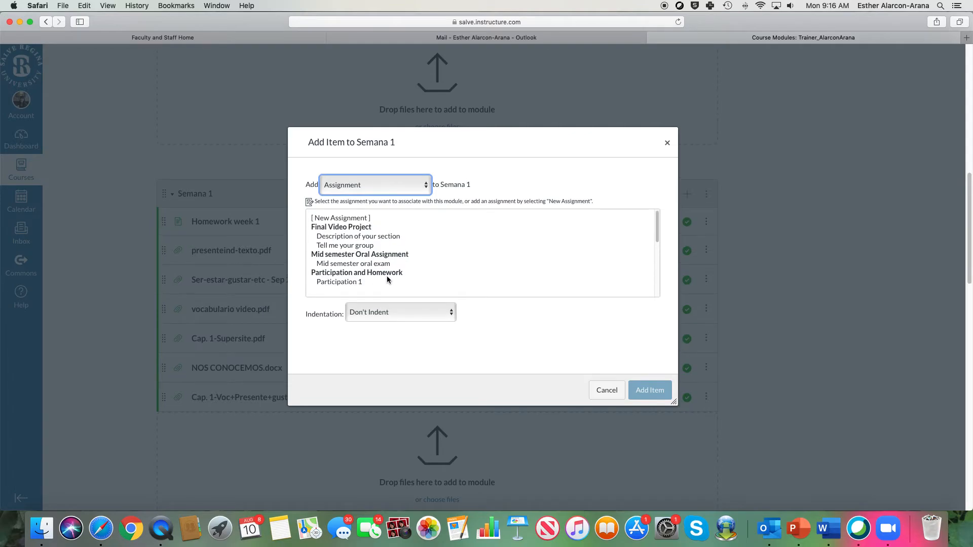
pyautogui.click(336, 246)
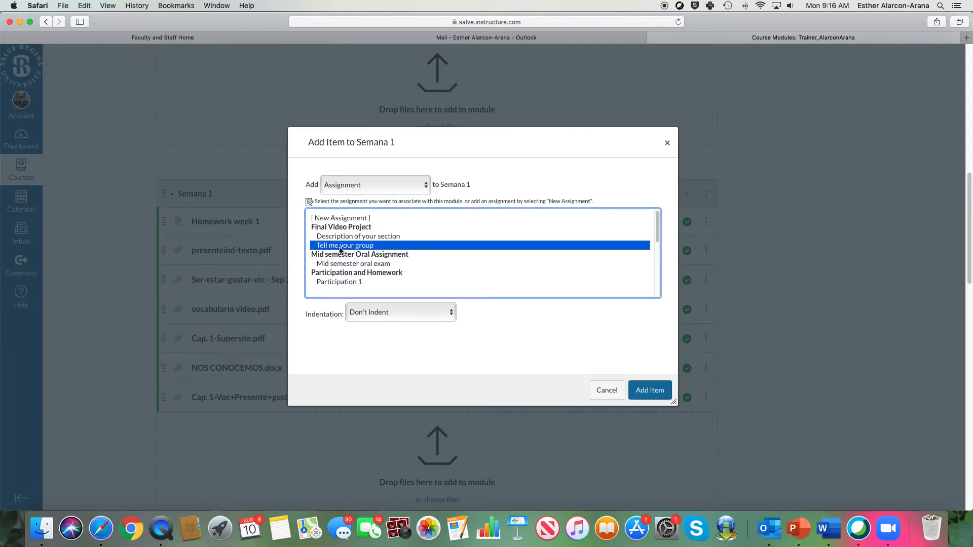
pyautogui.click(645, 389)
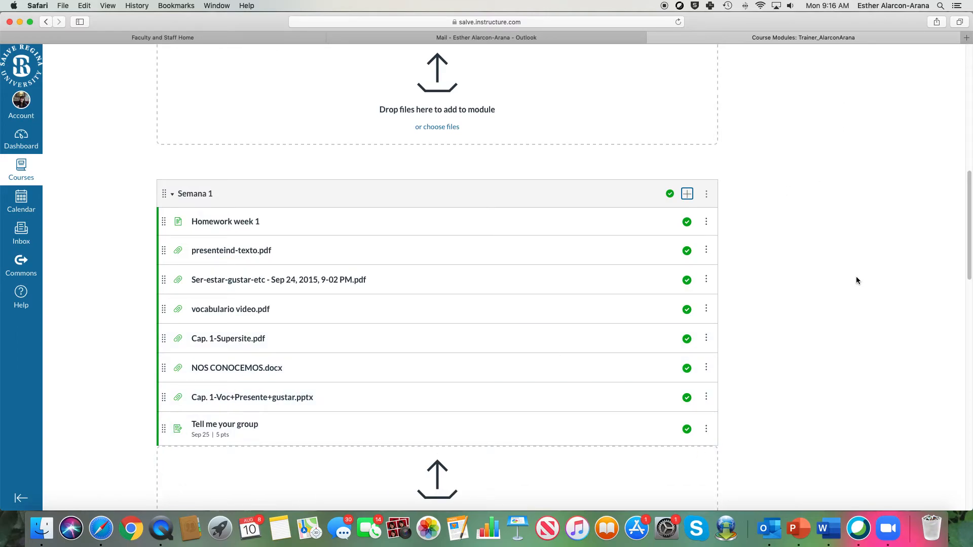
# Add the existing page "Homework week 2" to the Semana 2 module without indentation
pyautogui.scroll(-5, 857, 272)
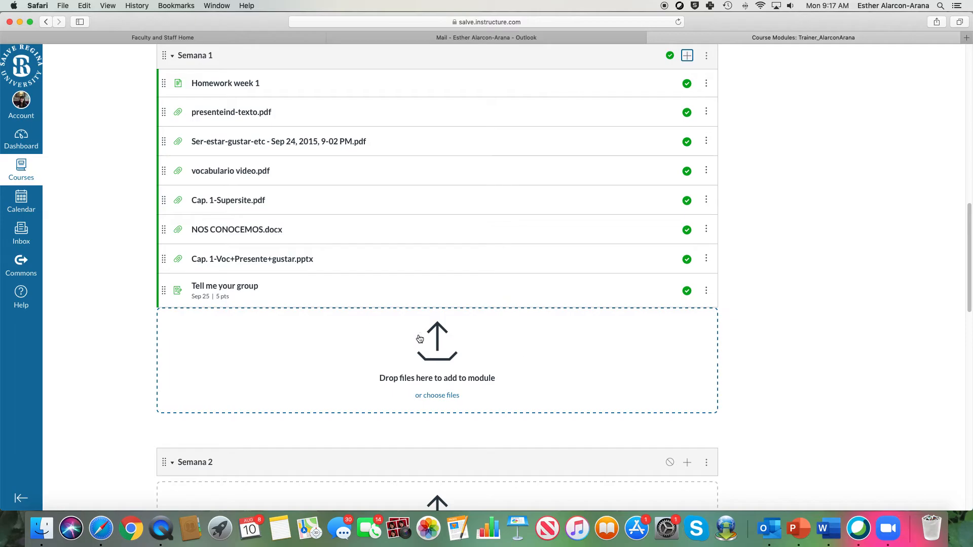
pyautogui.scroll(-1, 846, 356)
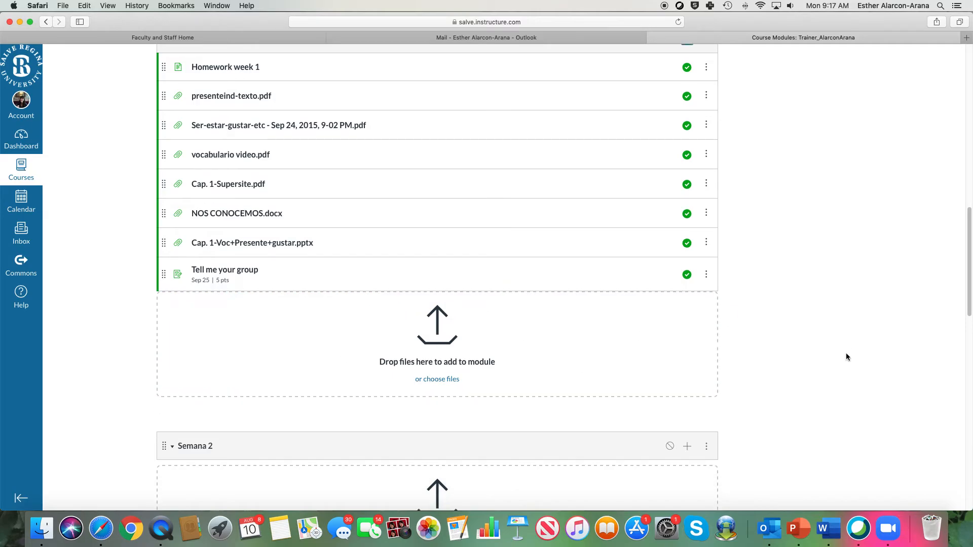
pyautogui.scroll(-3, 816, 356)
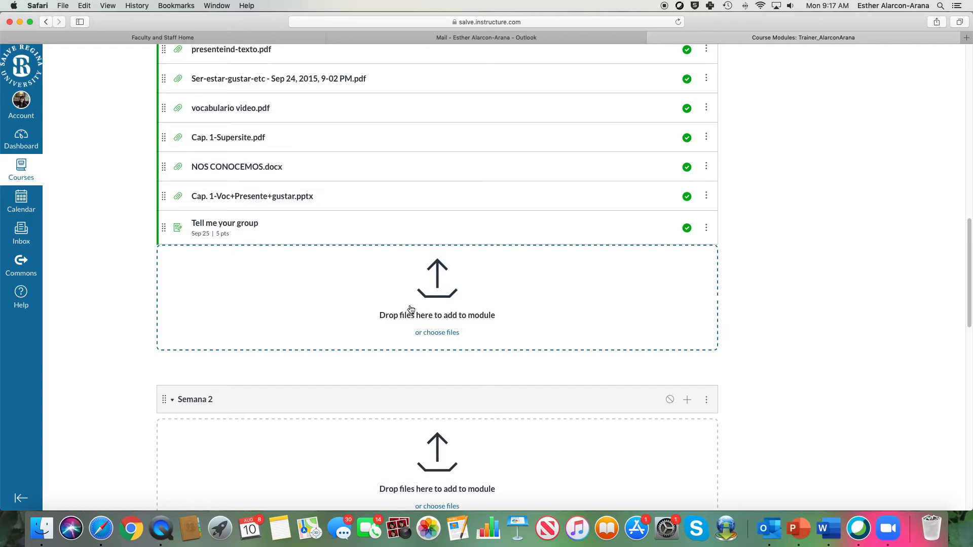
pyautogui.scroll(10, 843, 267)
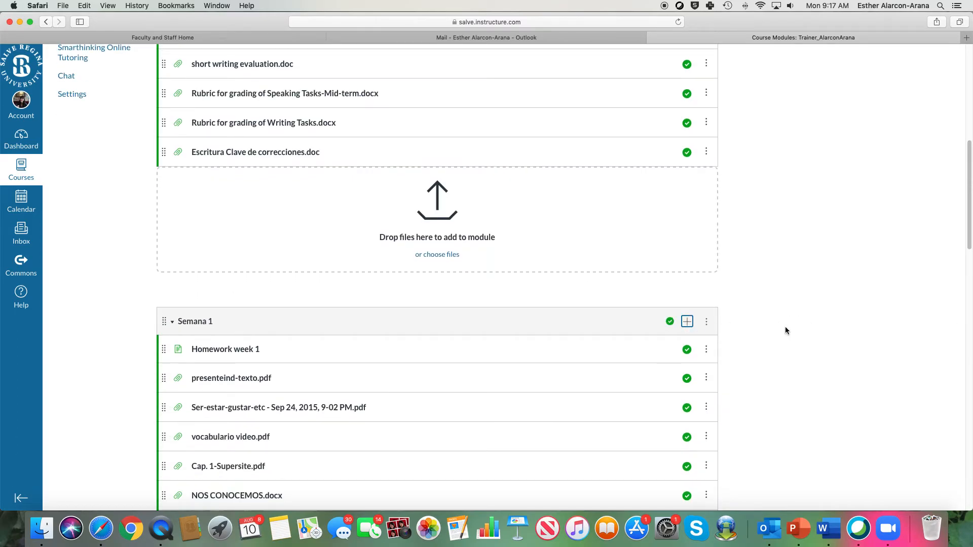
pyautogui.scroll(-15, 805, 336)
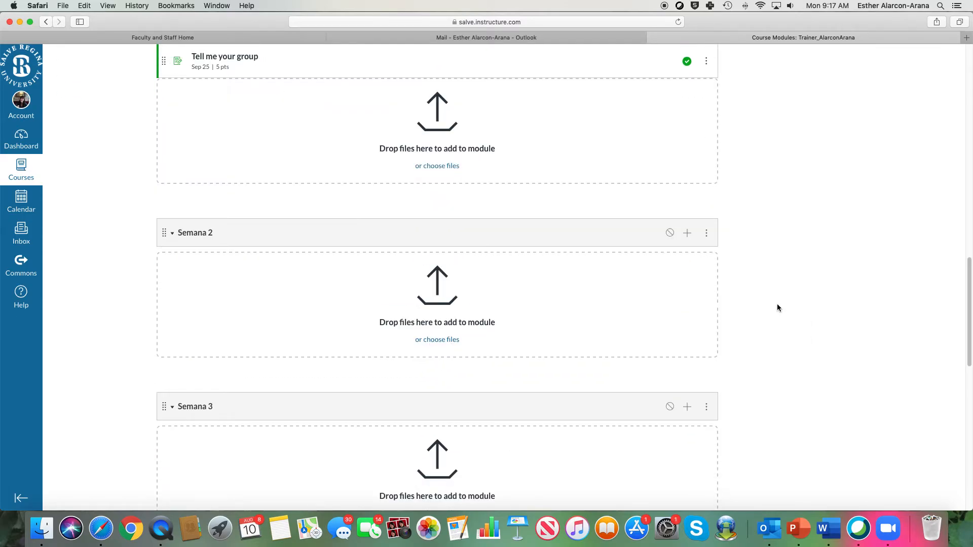
pyautogui.scroll(-2, 777, 304)
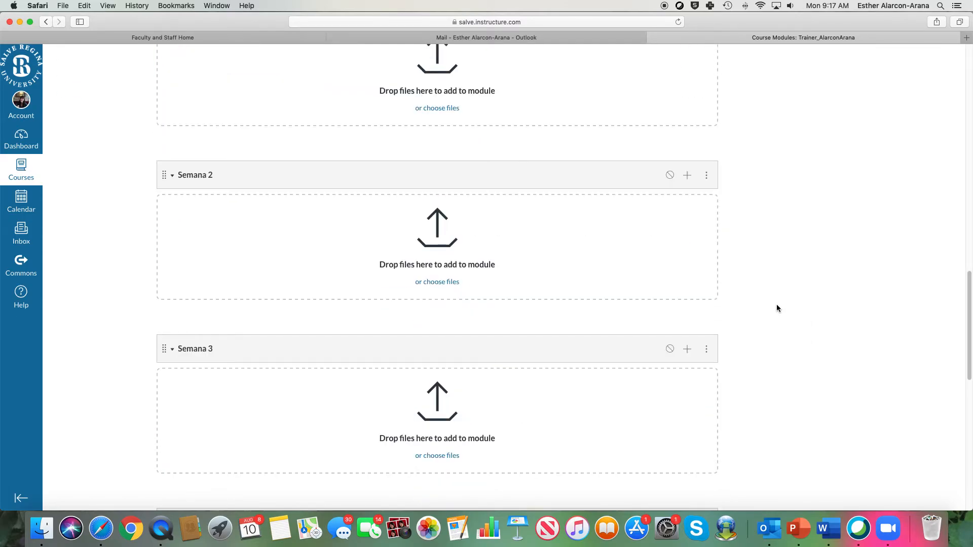
pyautogui.click(687, 177)
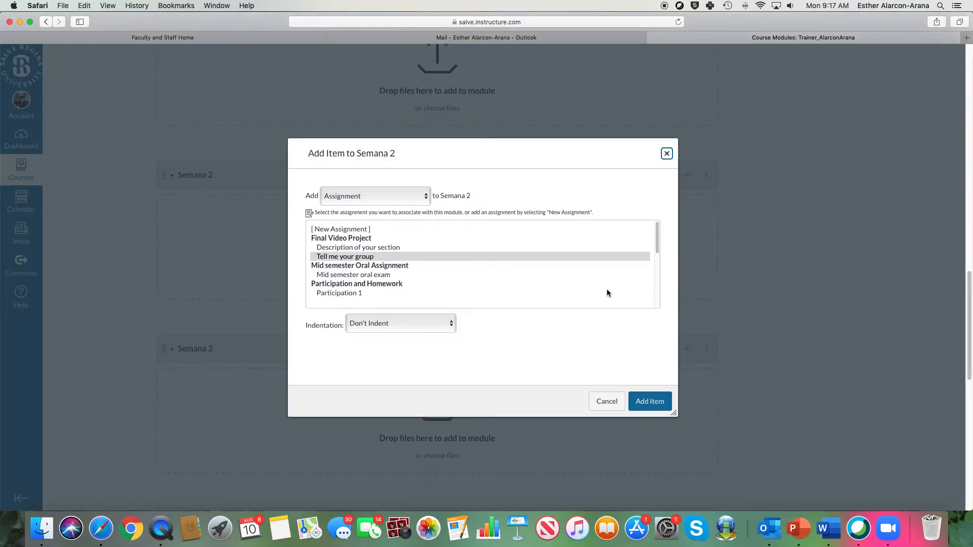
pyautogui.click(375, 200)
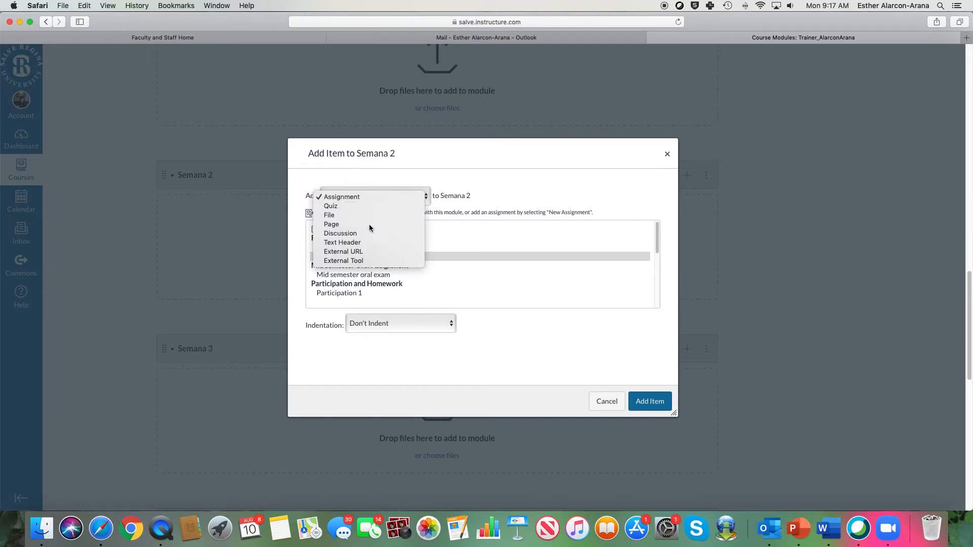
pyautogui.click(369, 224)
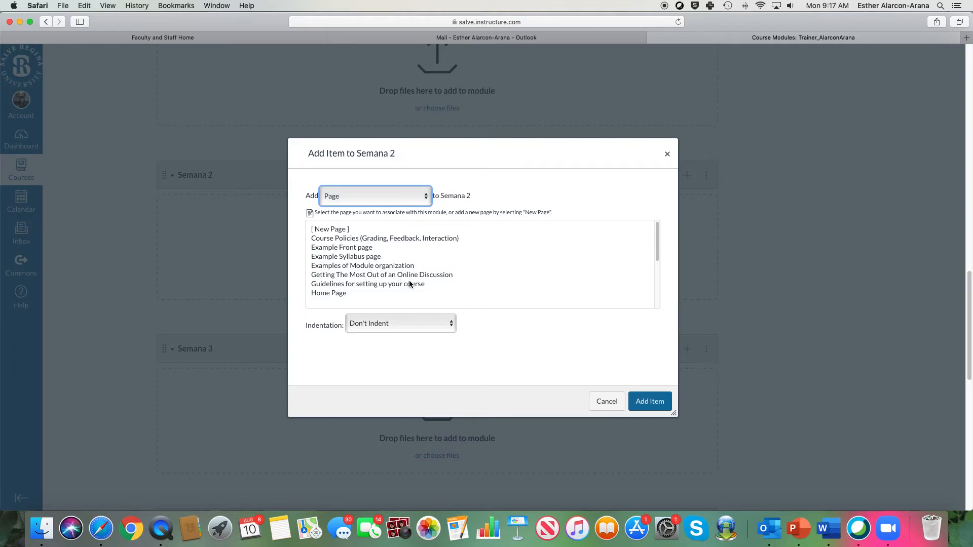
pyautogui.scroll(-2, 408, 285)
pyautogui.click(333, 276)
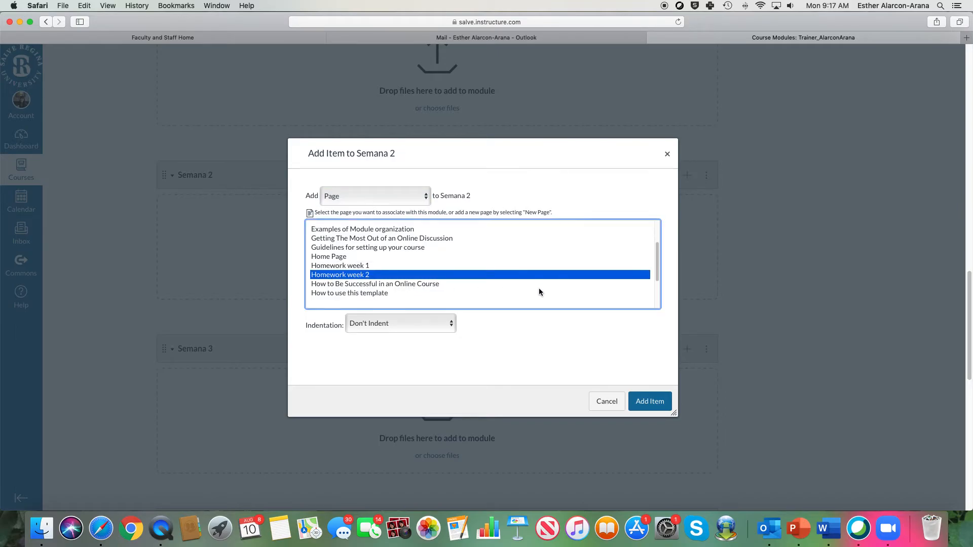
pyautogui.click(652, 406)
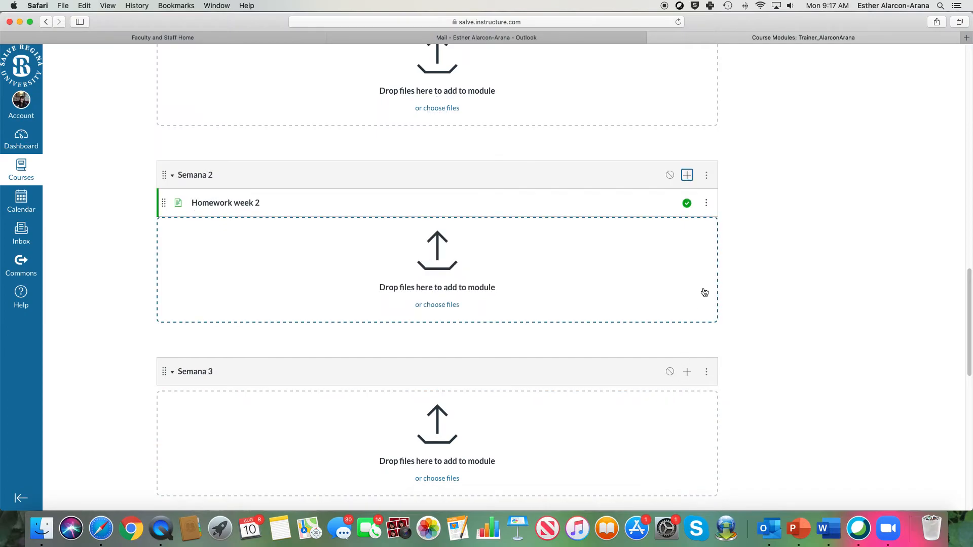
pyautogui.click(688, 175)
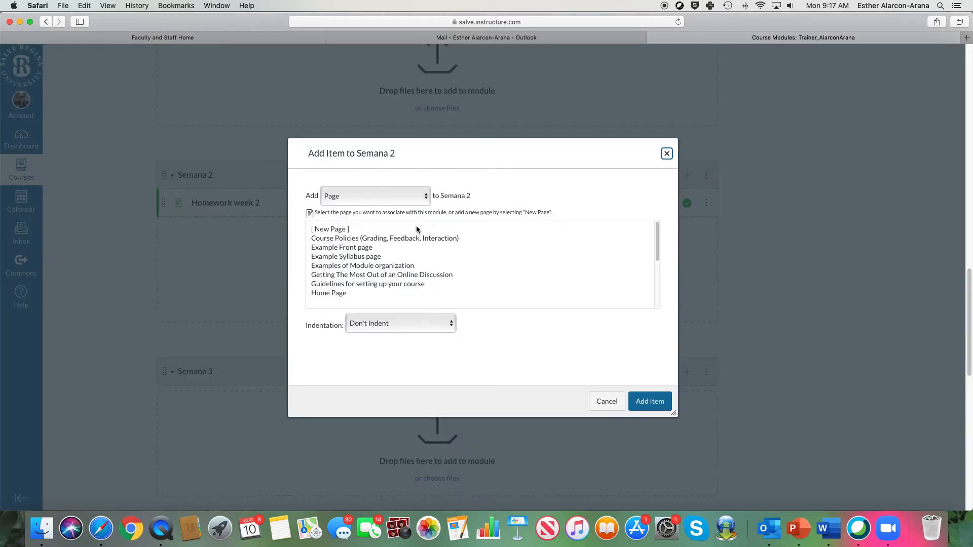
pyautogui.click(369, 196)
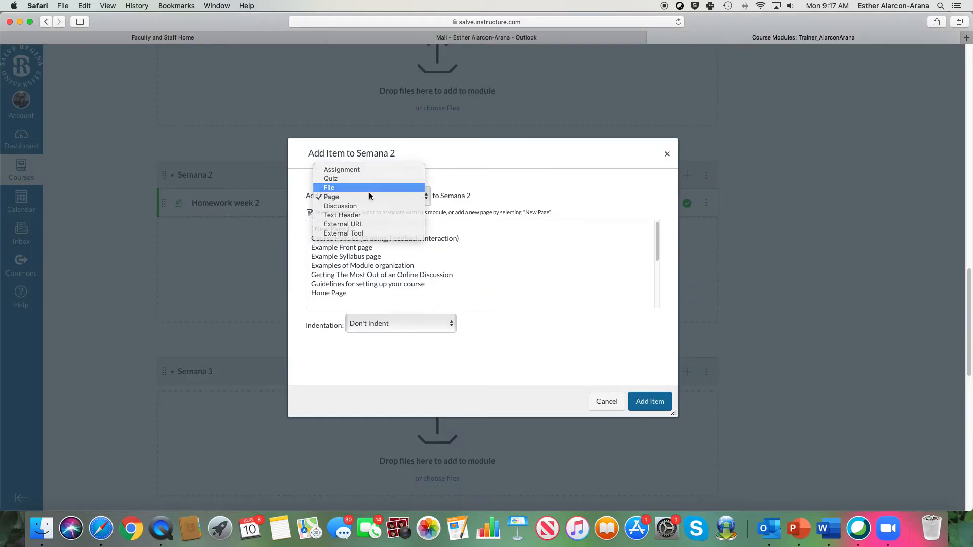
pyautogui.click(369, 192)
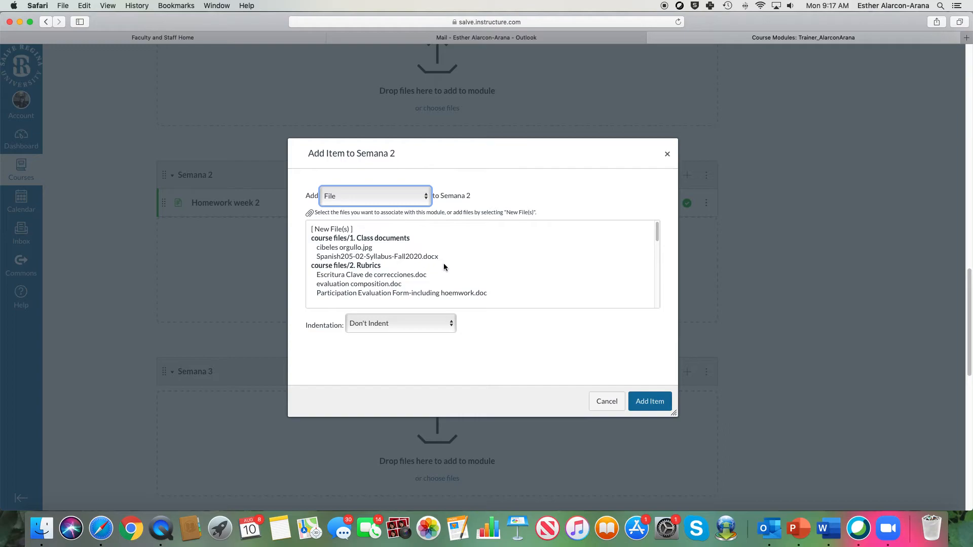
pyautogui.scroll(-5, 445, 264)
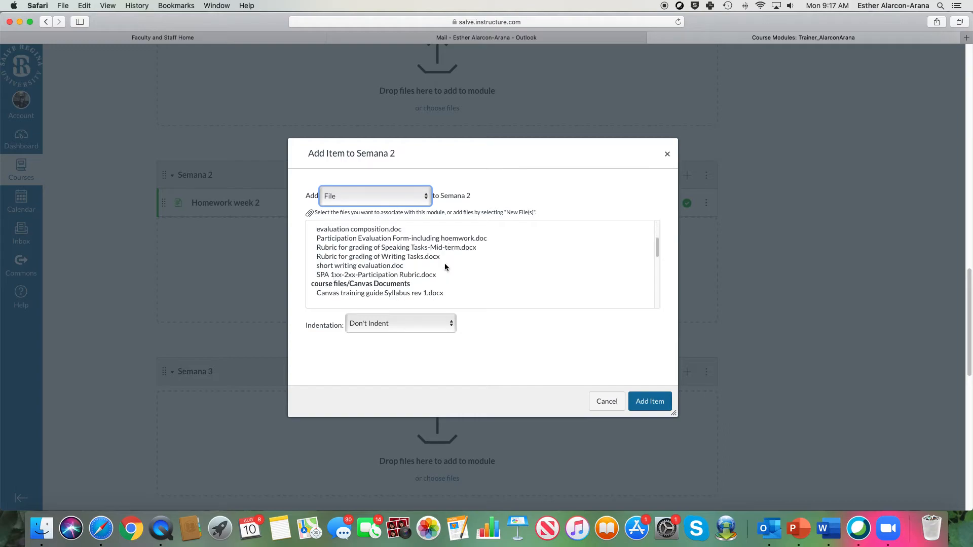
pyautogui.scroll(-10, 446, 264)
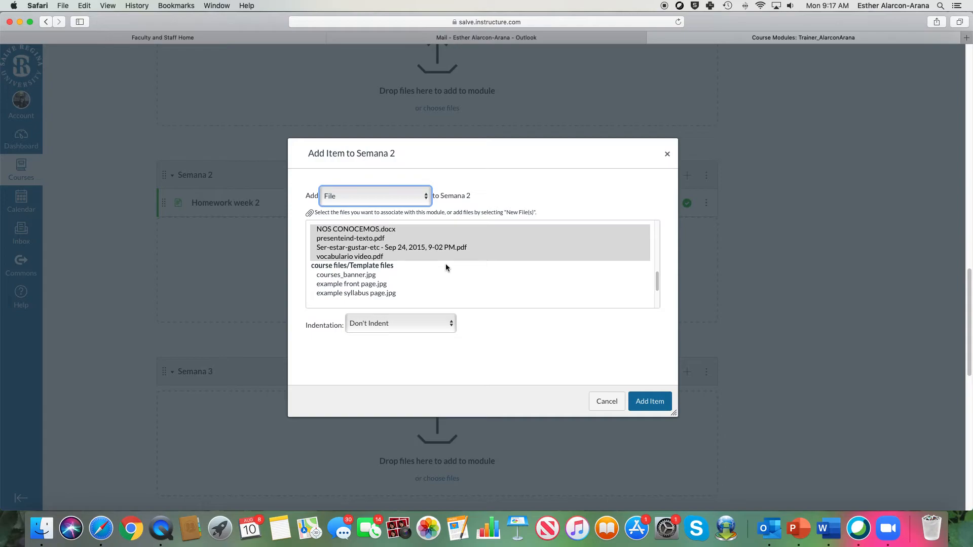
pyautogui.scroll(5, 446, 263)
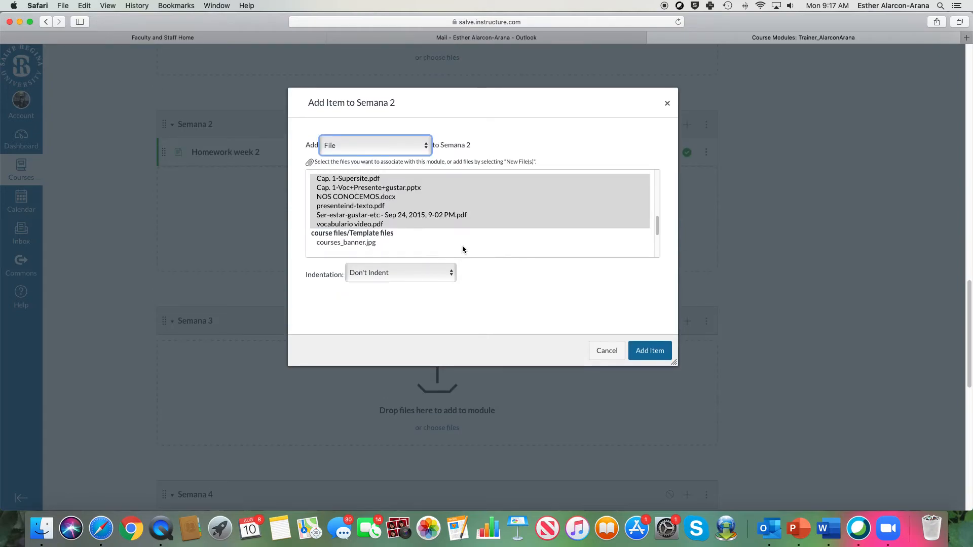
pyautogui.click(615, 355)
# Move vocabulario video.pdf from the Semana 1 module to the Semana 2 module, placing it below Homework week 2
pyautogui.scroll(2, 268, 248)
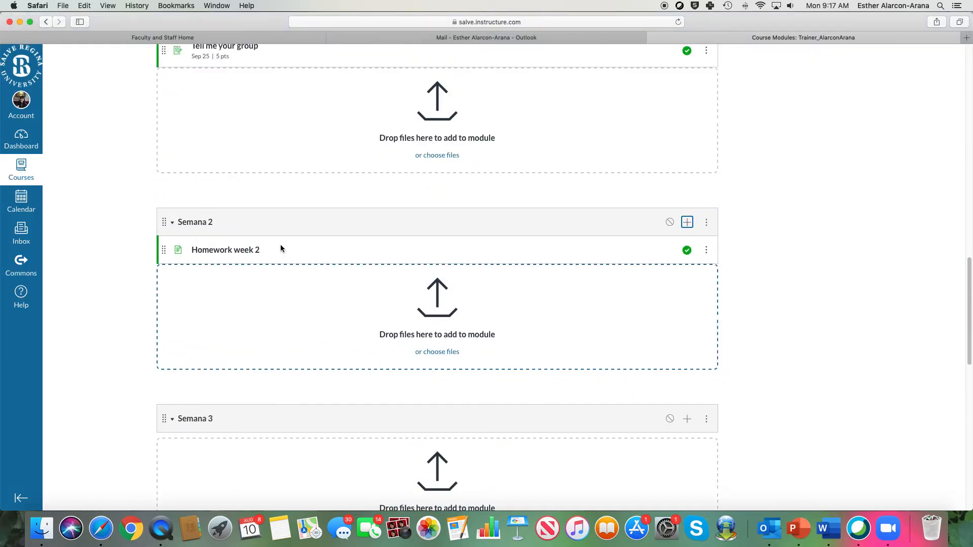
pyautogui.scroll(4, 281, 250)
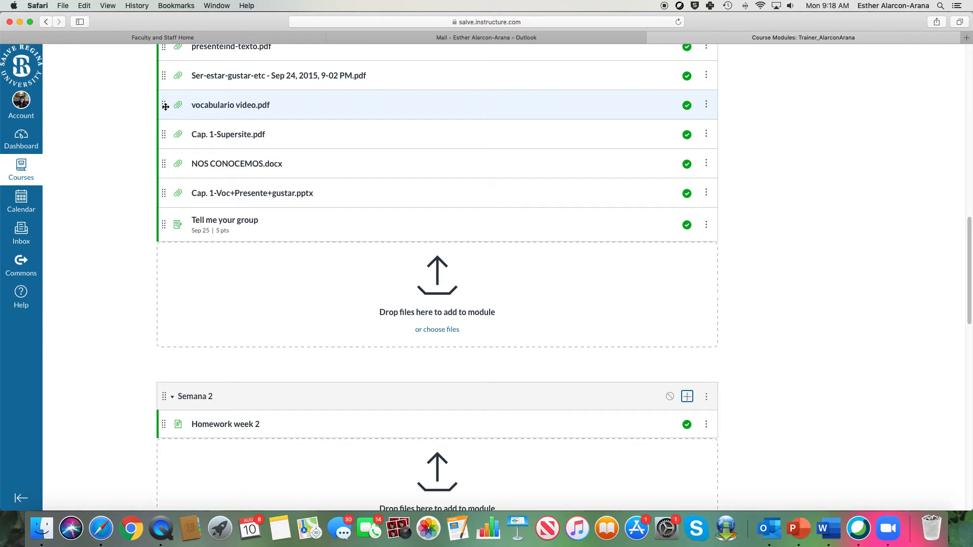
pyautogui.moveTo(166, 107); pyautogui.dragTo(149, 435)
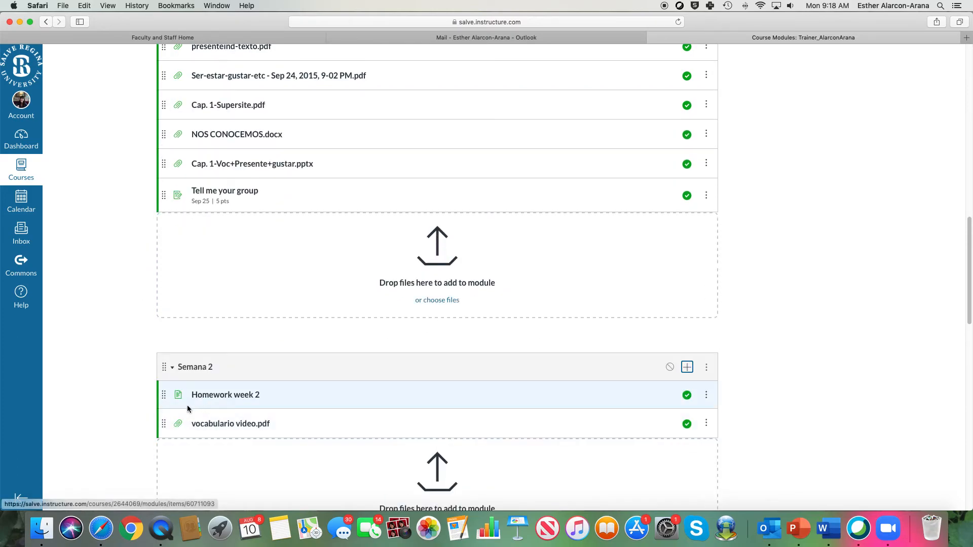
# Add the existing assignment "Description of your section" from the Final Video Project group to the Semana 2 module without indentation
pyautogui.scroll(-1, 436, 381)
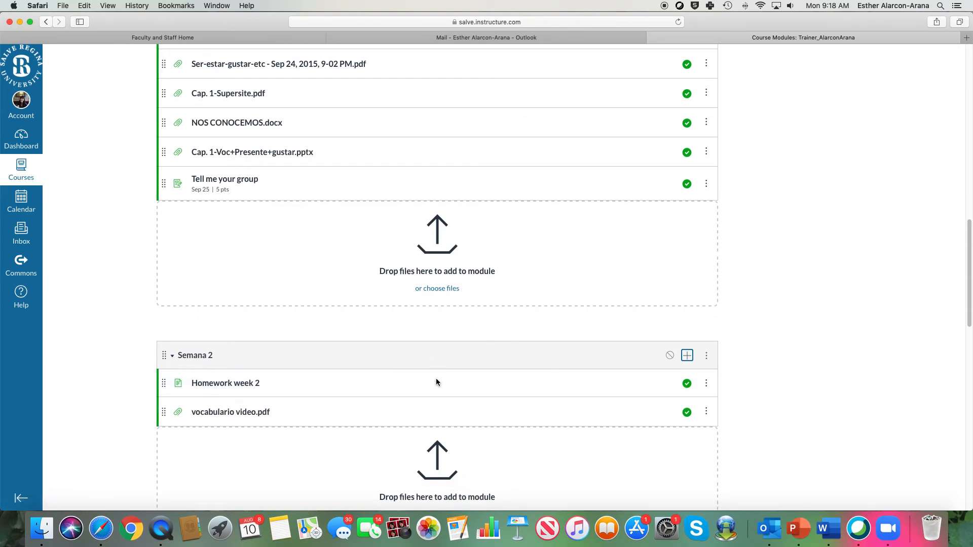
pyautogui.scroll(-3, 436, 382)
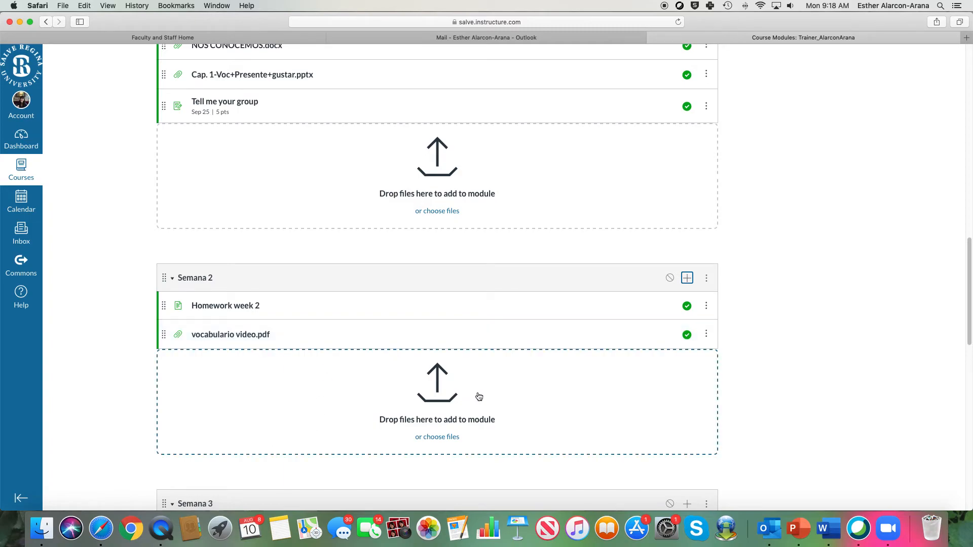
pyautogui.click(688, 279)
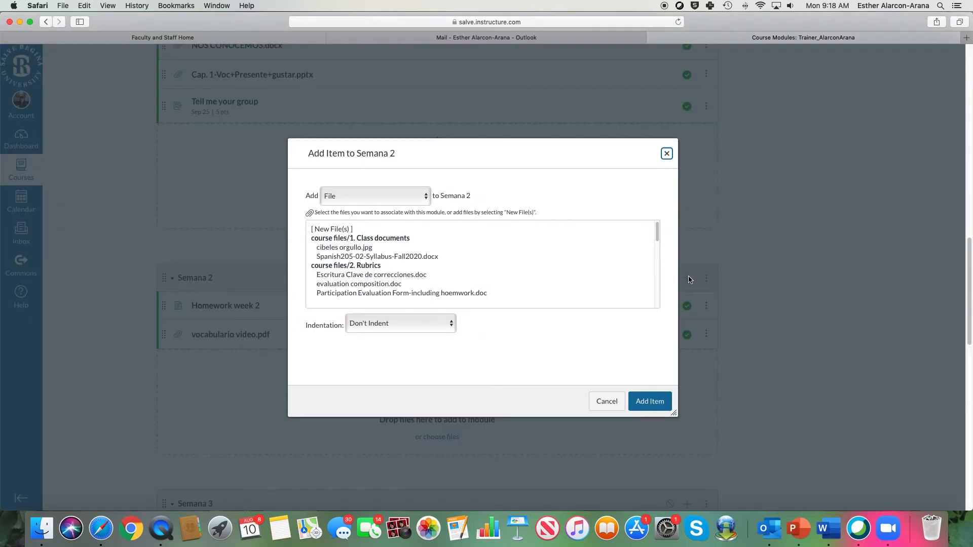
pyautogui.click(394, 197)
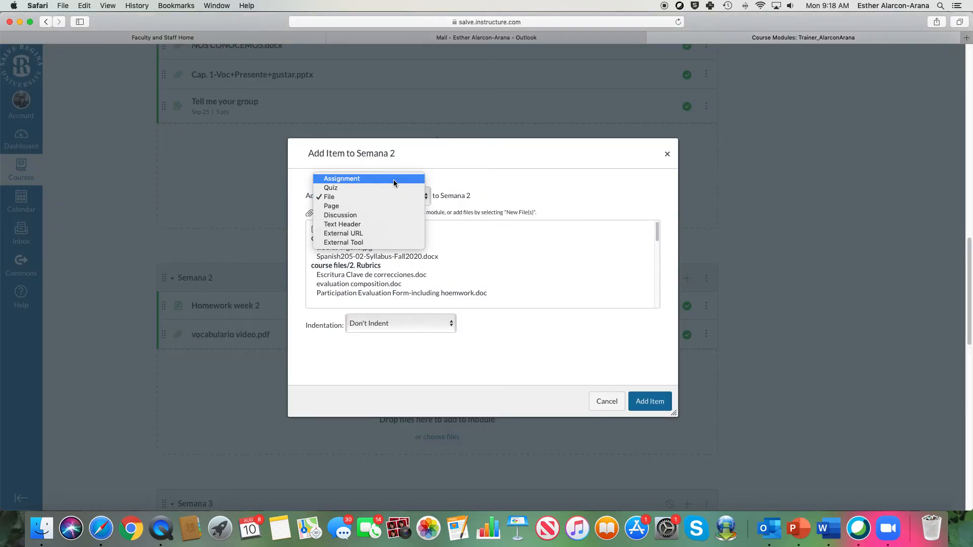
pyautogui.click(394, 179)
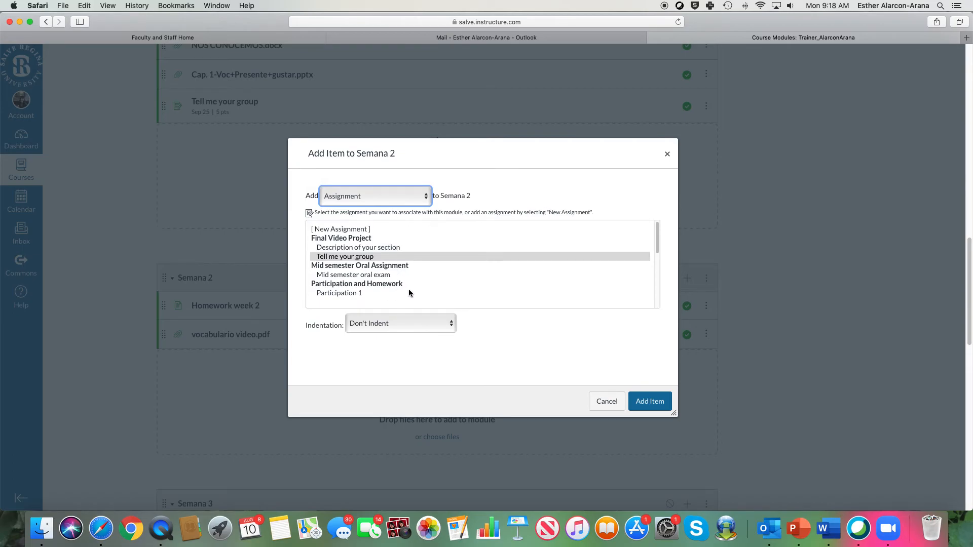
pyautogui.click(349, 249)
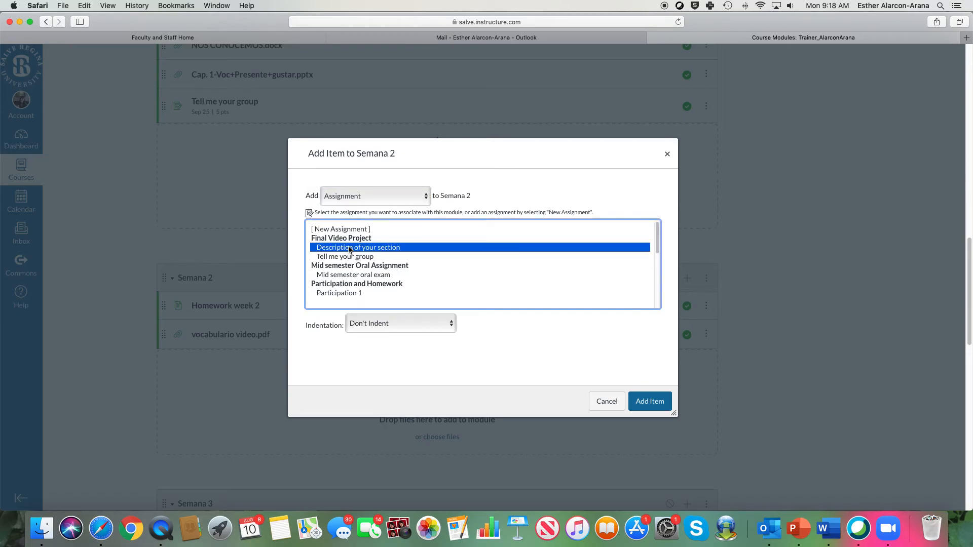
pyautogui.click(653, 406)
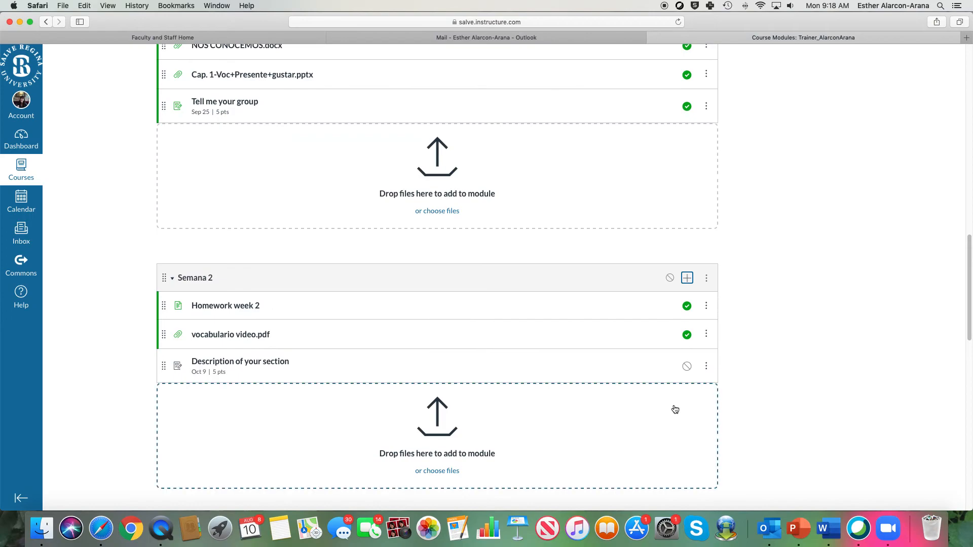
# Publish the "Description of your section" assignment and the Semana 2 module
pyautogui.click(687, 367)
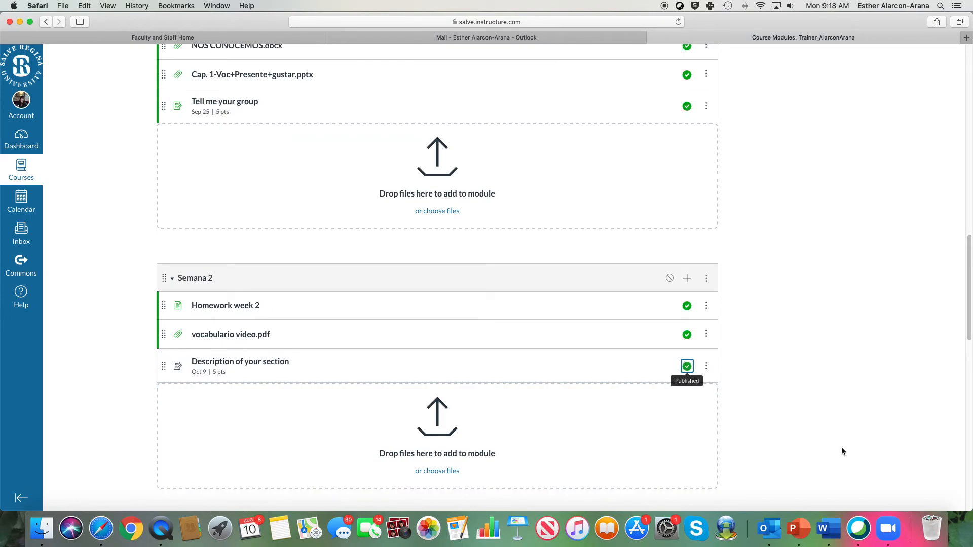
pyautogui.click(669, 279)
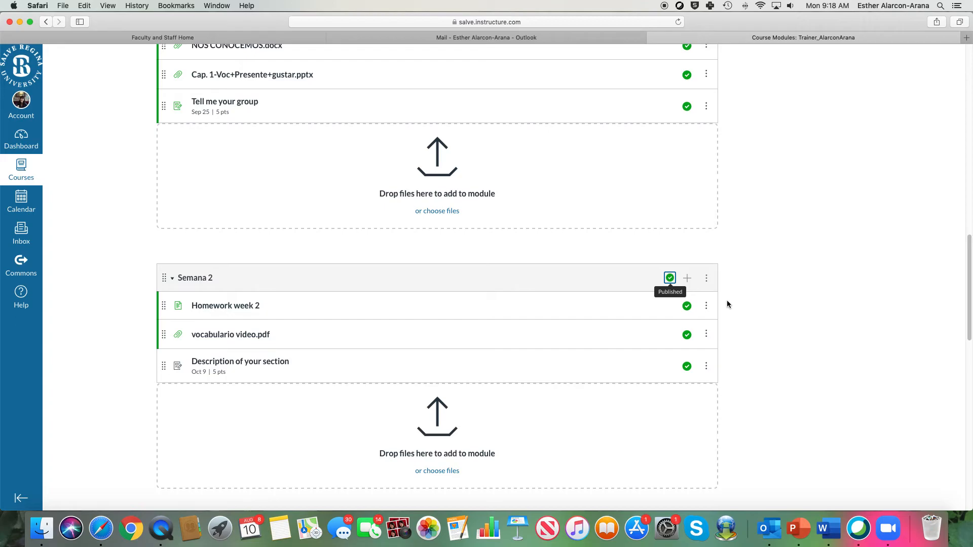
pyautogui.scroll(2, 770, 354)
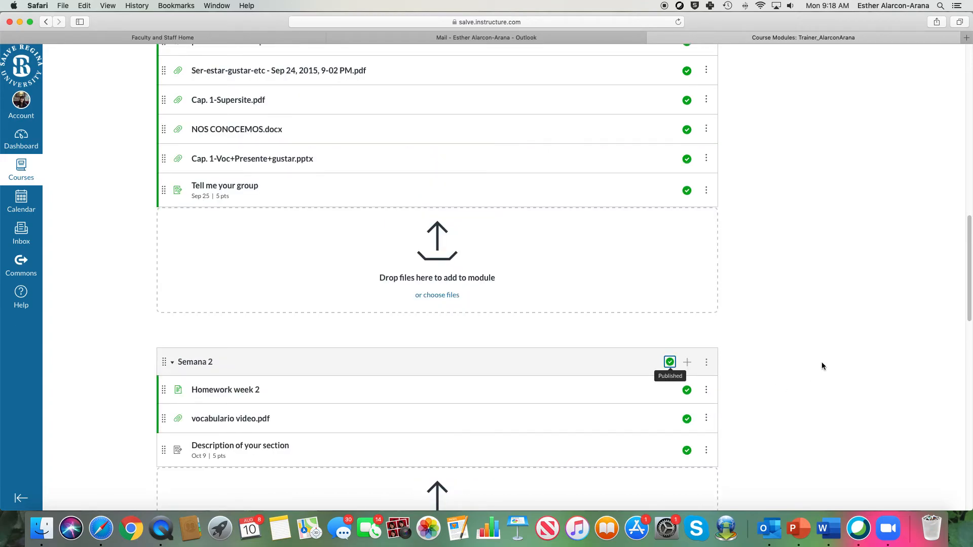
pyautogui.scroll(1, 834, 358)
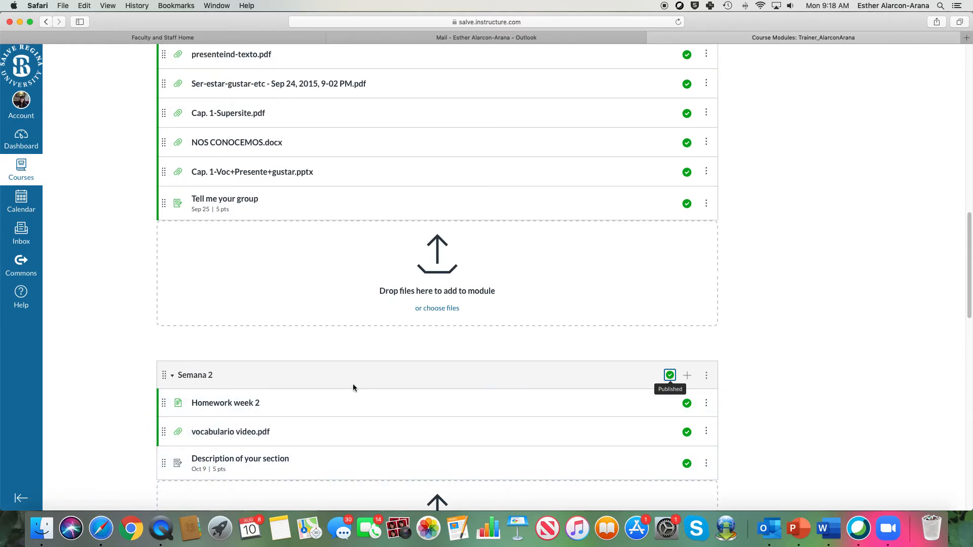
pyautogui.scroll(3, 306, 330)
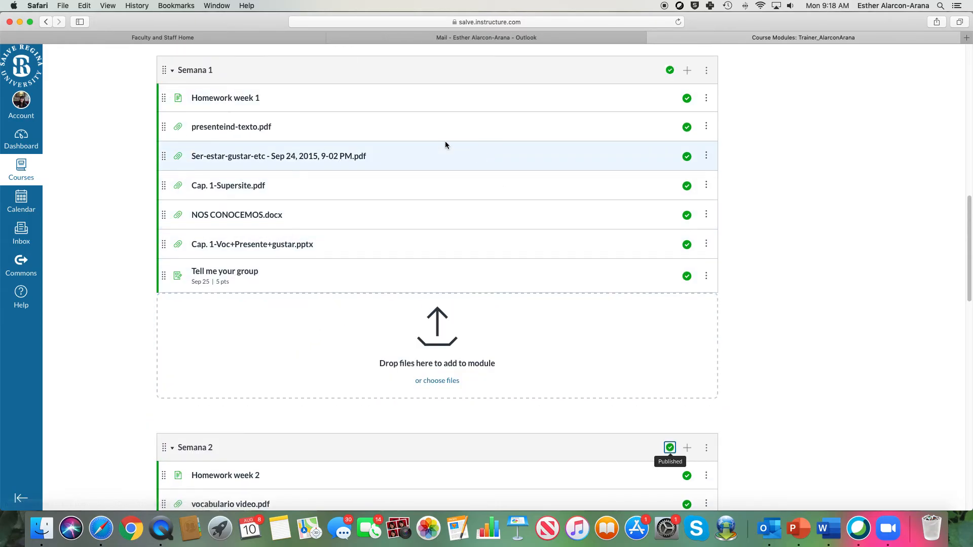
pyautogui.scroll(-5, 884, 432)
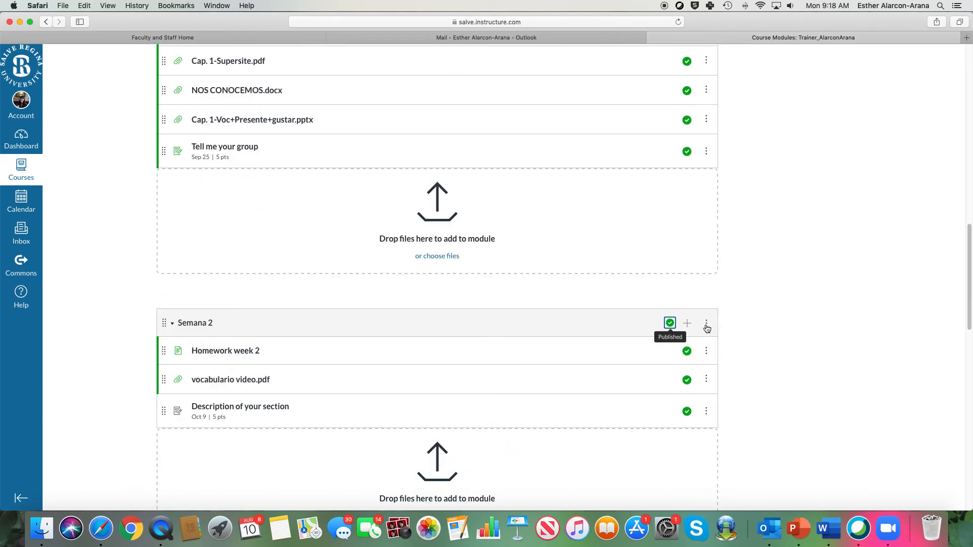
# In the Semana 2 module's settings, lock the module until Sep 11, 2020
pyautogui.scroll(1, 766, 329)
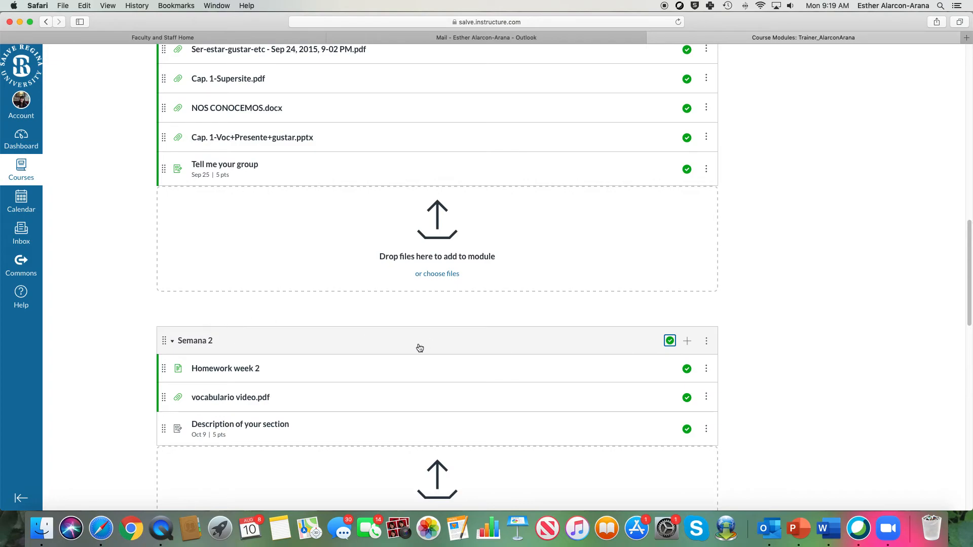
pyautogui.click(705, 345)
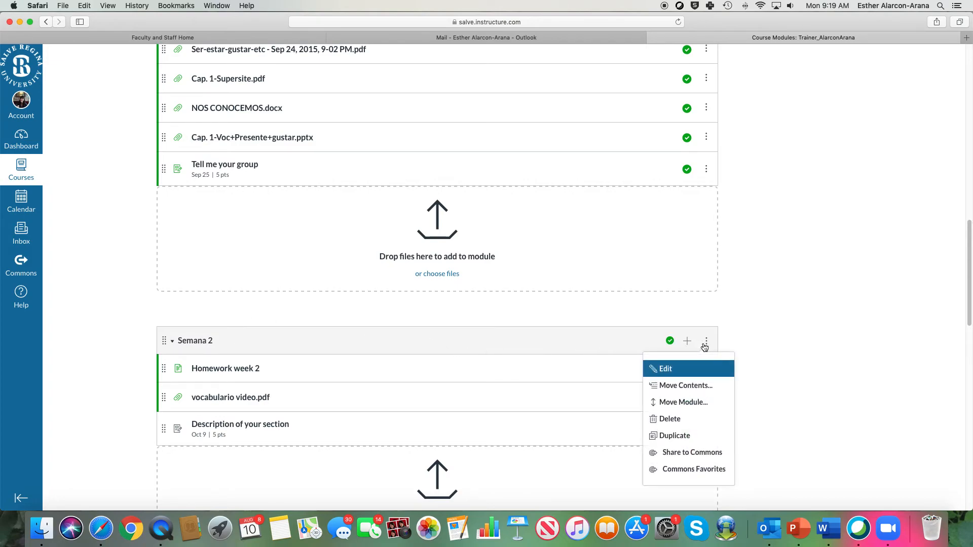
pyautogui.click(688, 371)
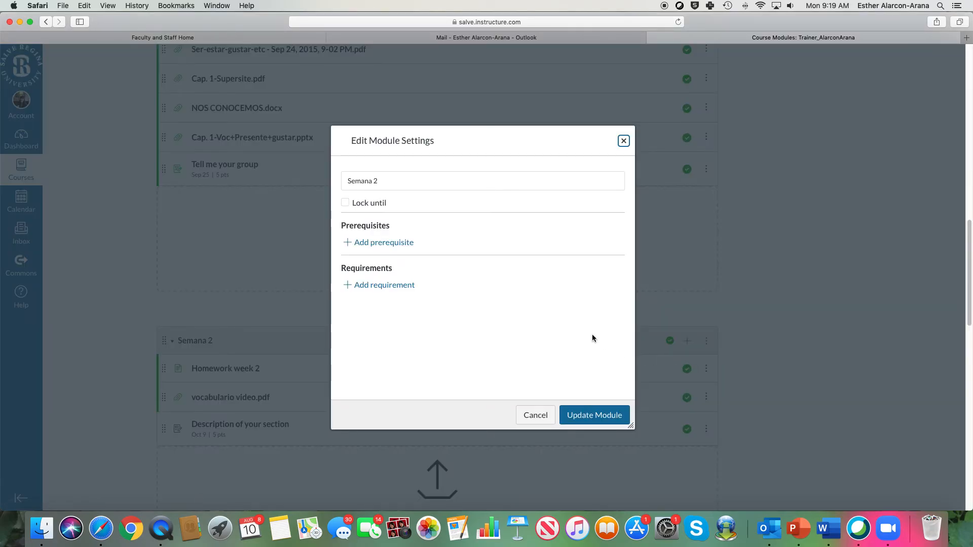
pyautogui.click(345, 203)
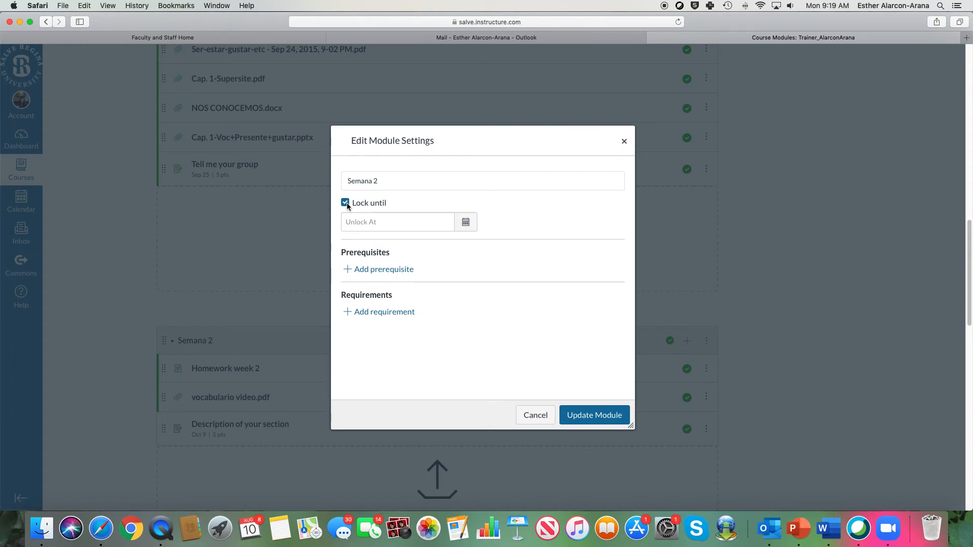
pyautogui.click(466, 223)
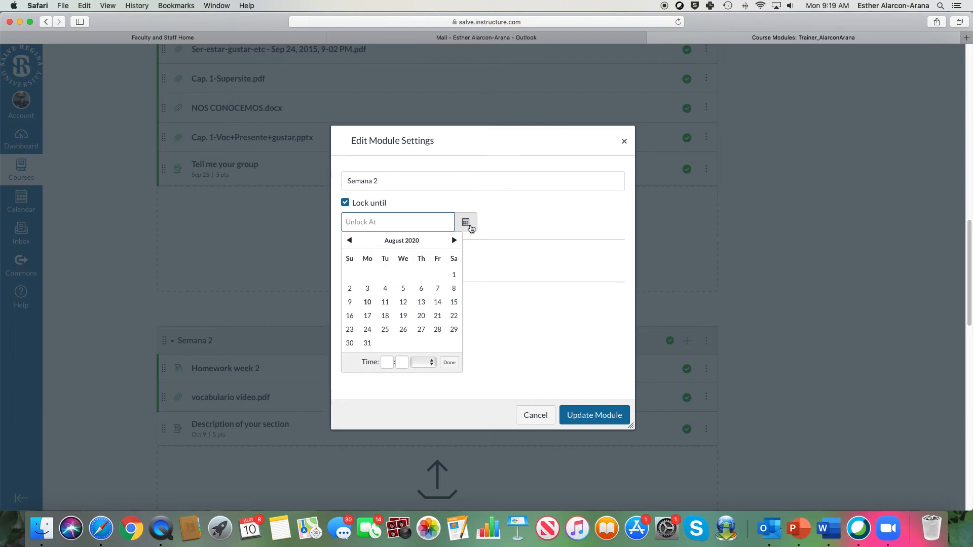
pyautogui.click(454, 241)
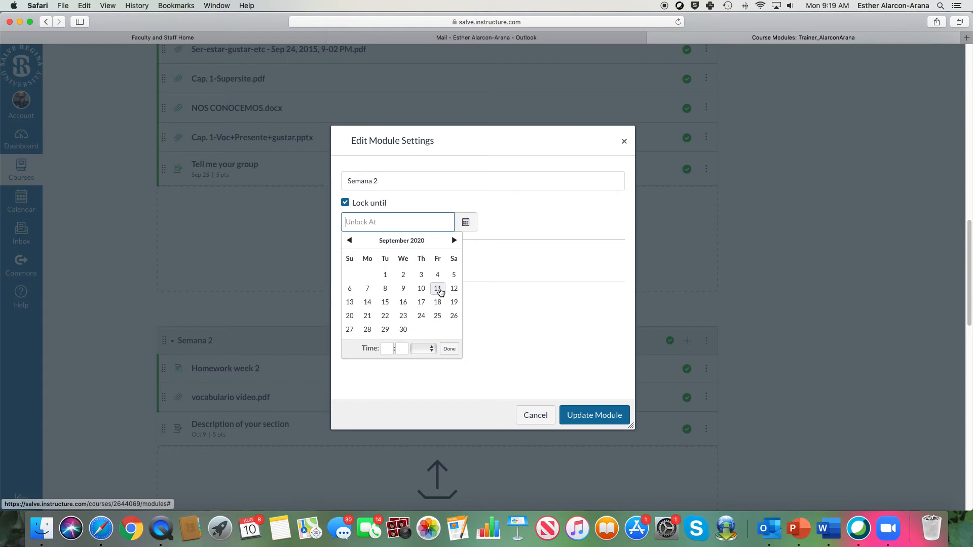
pyautogui.click(439, 289)
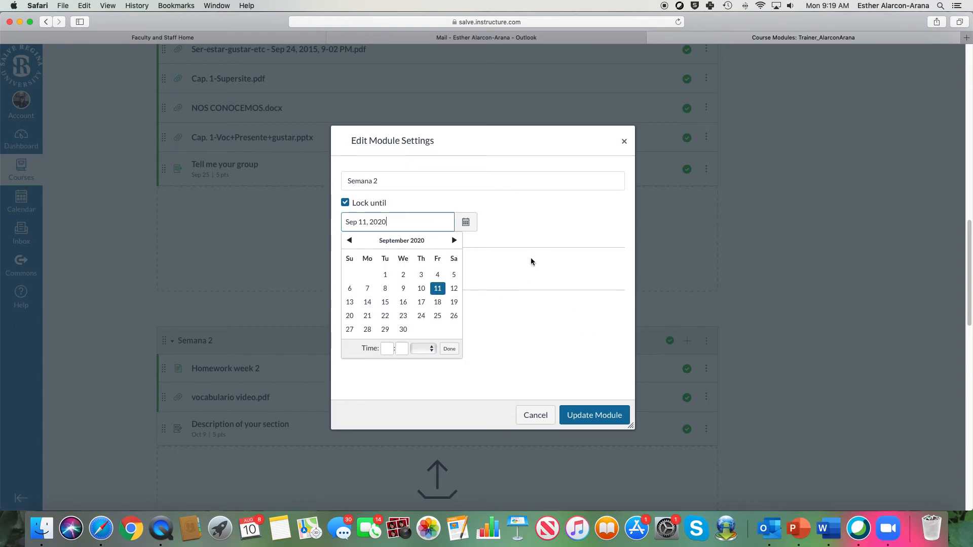
pyautogui.click(449, 350)
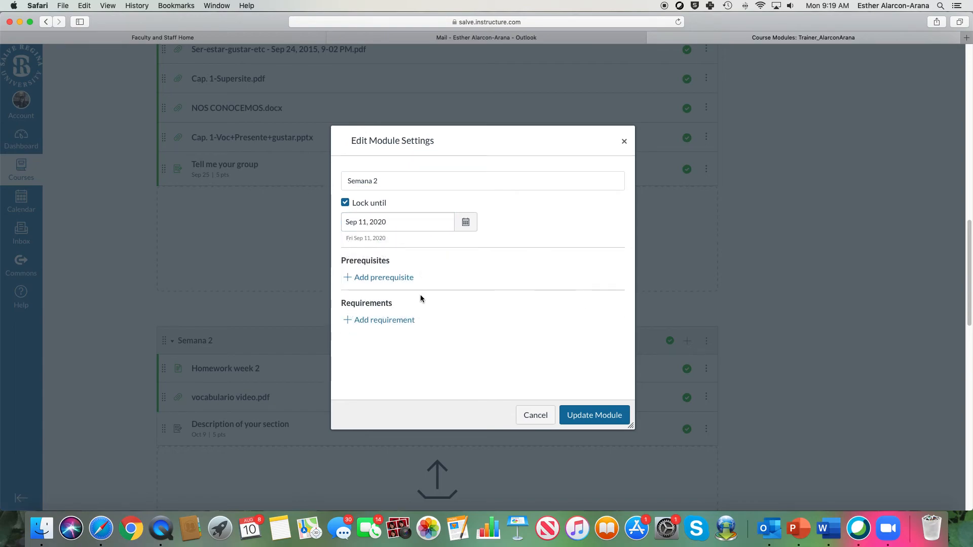
# Add Semana 1 as a prerequisite in the Semana 2 module's settings
pyautogui.click(389, 279)
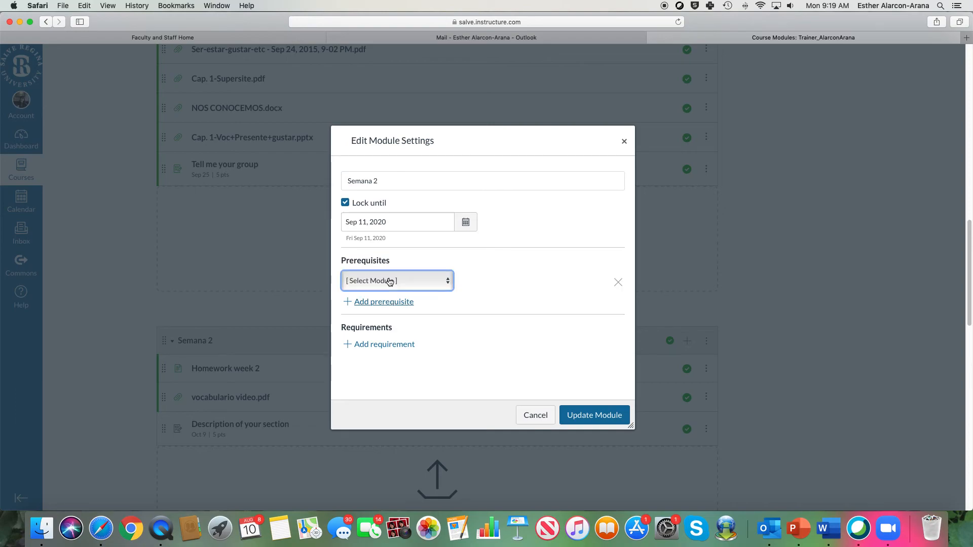
pyautogui.click(419, 286)
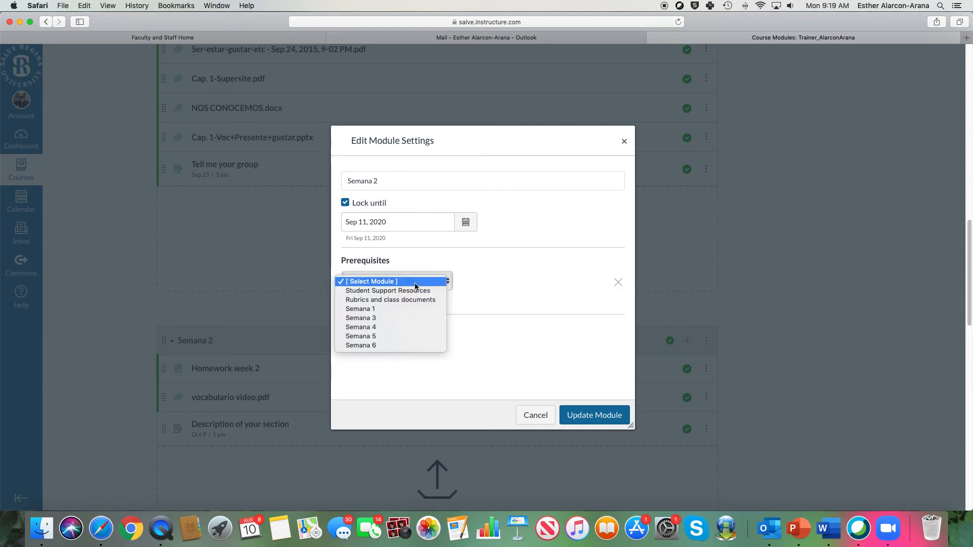
pyautogui.click(412, 309)
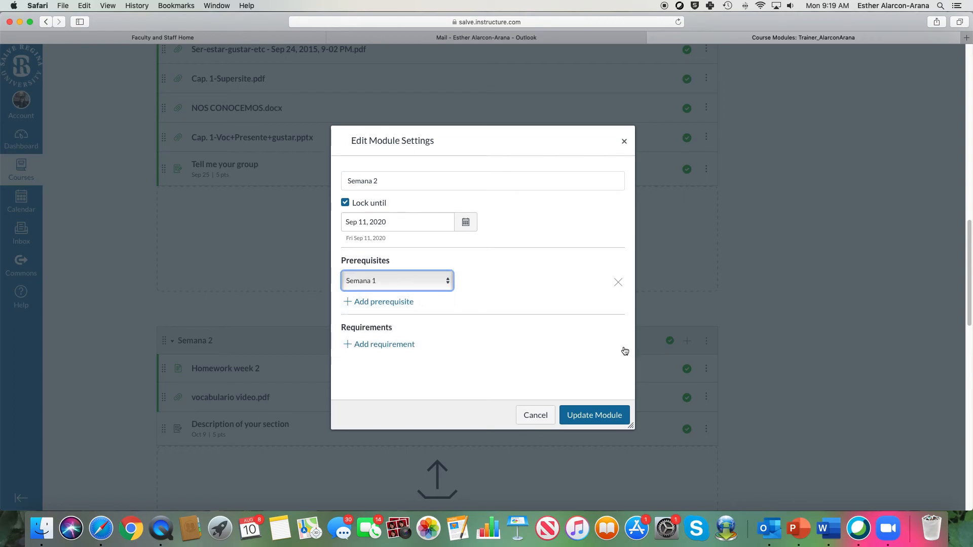
# Add a requirement to Semana 2 that students view Homework week 2, update the module and let students continue without re-locking
pyautogui.click(396, 346)
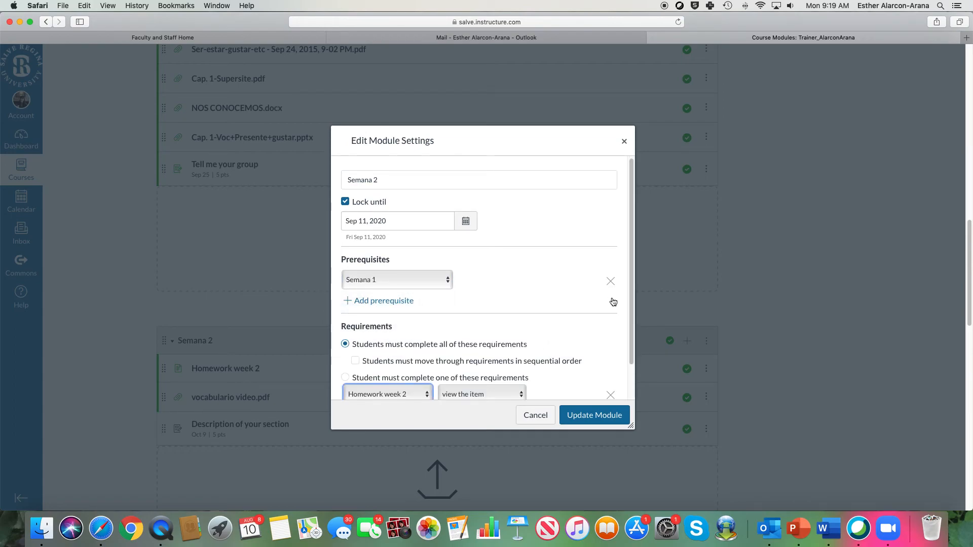
pyautogui.scroll(-2, 567, 306)
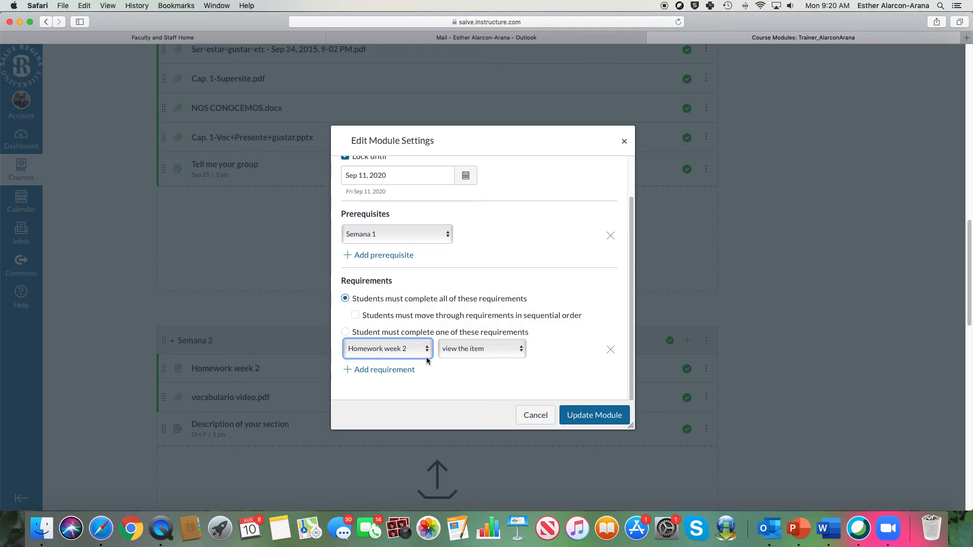
pyautogui.click(594, 415)
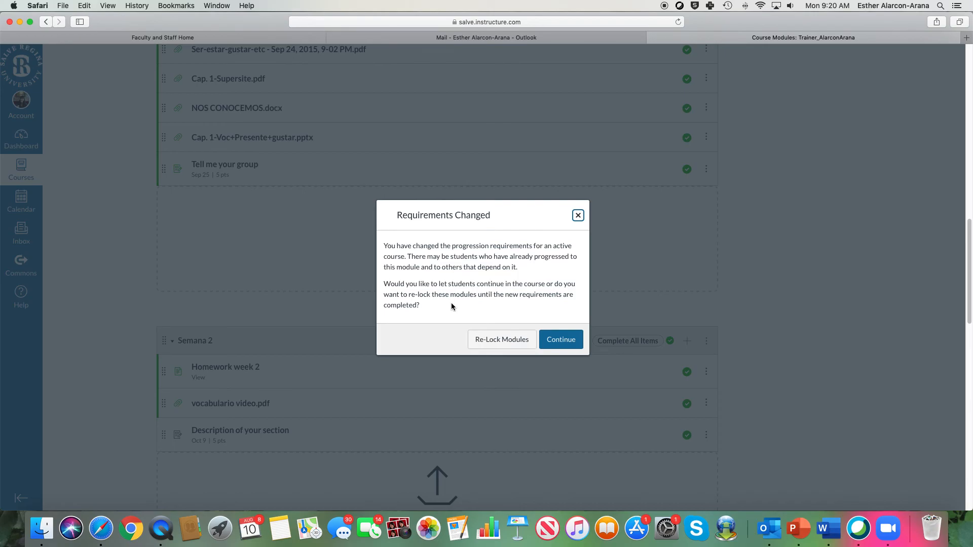
pyautogui.click(560, 340)
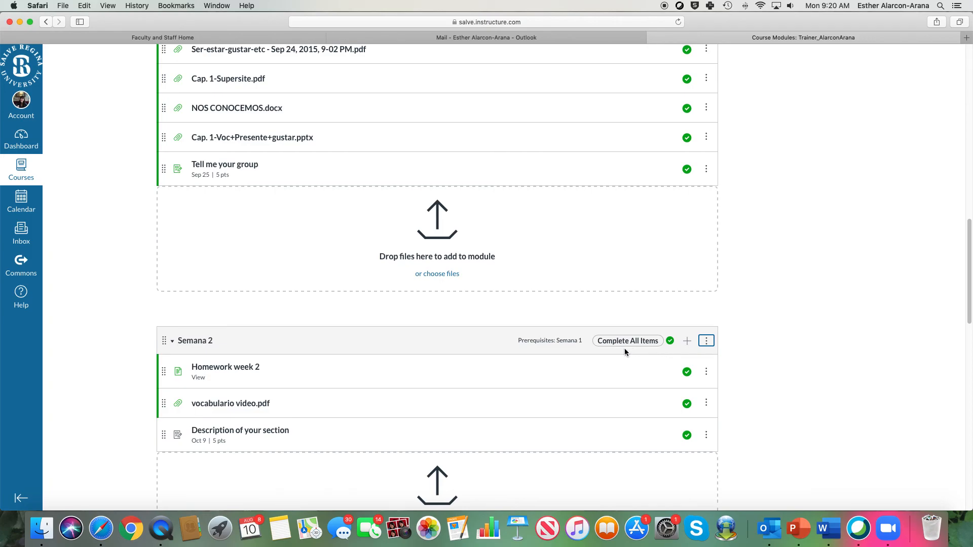
# Remove the lock date, the Semana 1 prerequisite and the Homework week 2 requirement from Semana 2's settings, and update the module
pyautogui.scroll(-3, 669, 391)
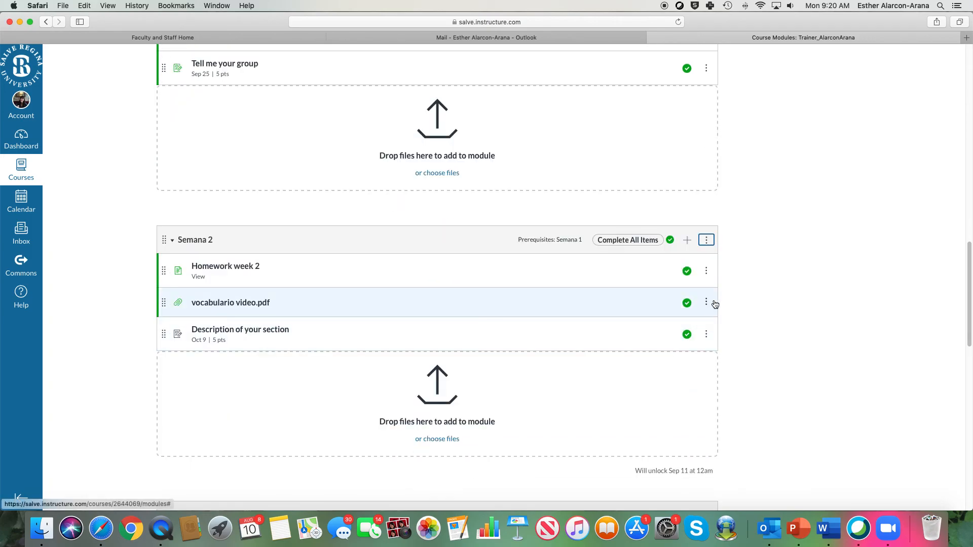
pyautogui.click(709, 243)
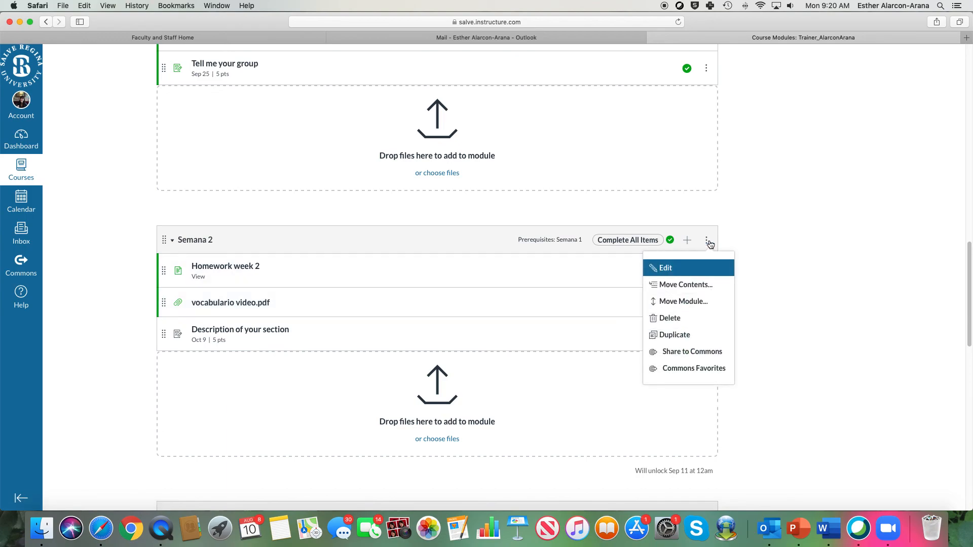
pyautogui.click(706, 270)
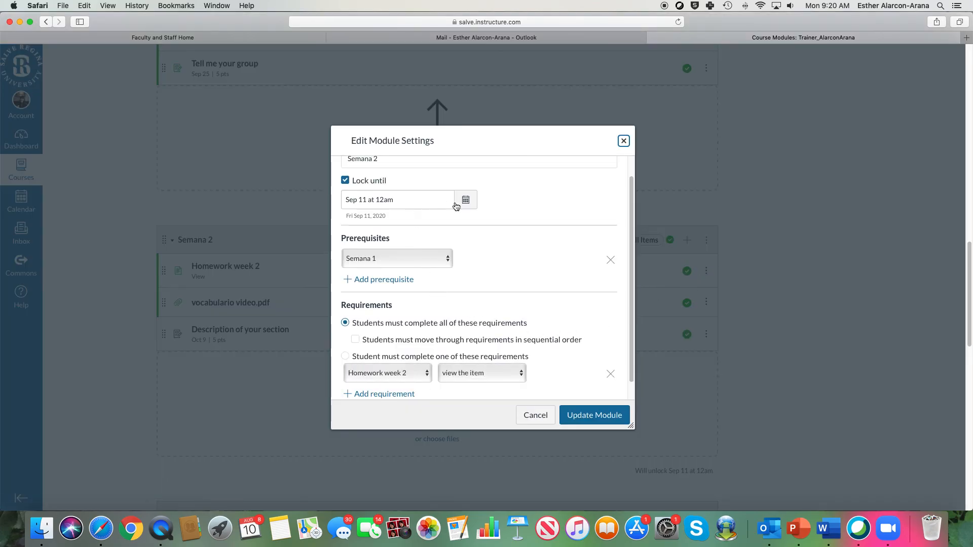
pyautogui.click(349, 181)
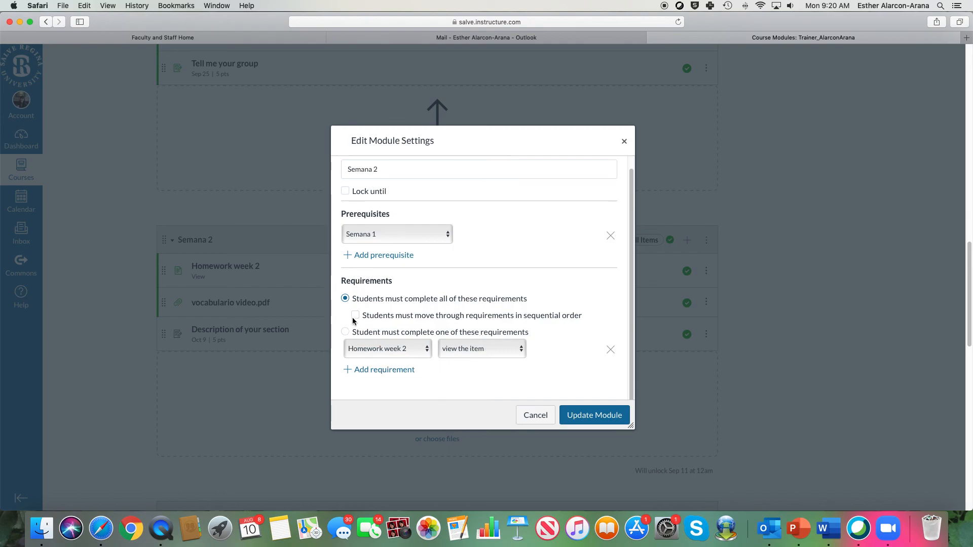
pyautogui.click(610, 351)
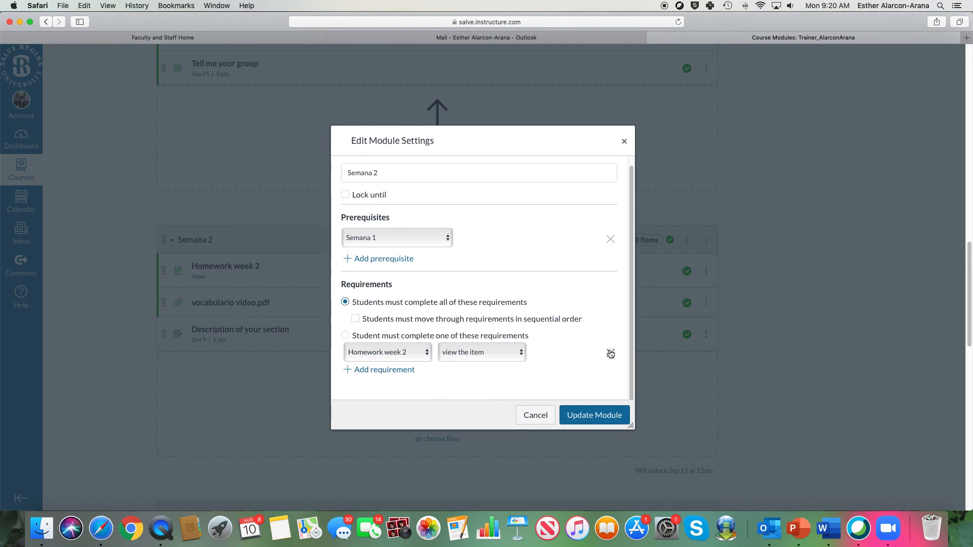
pyautogui.click(617, 248)
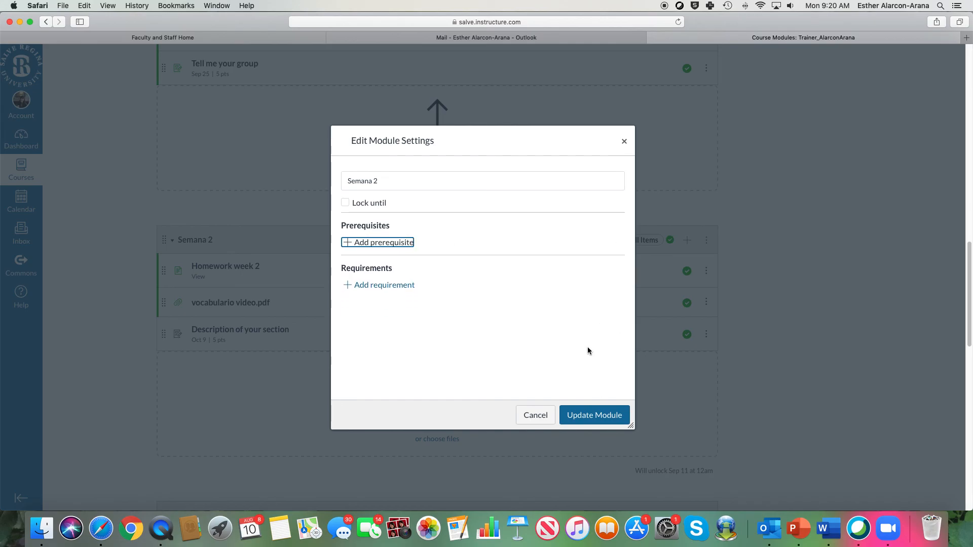
pyautogui.click(594, 421)
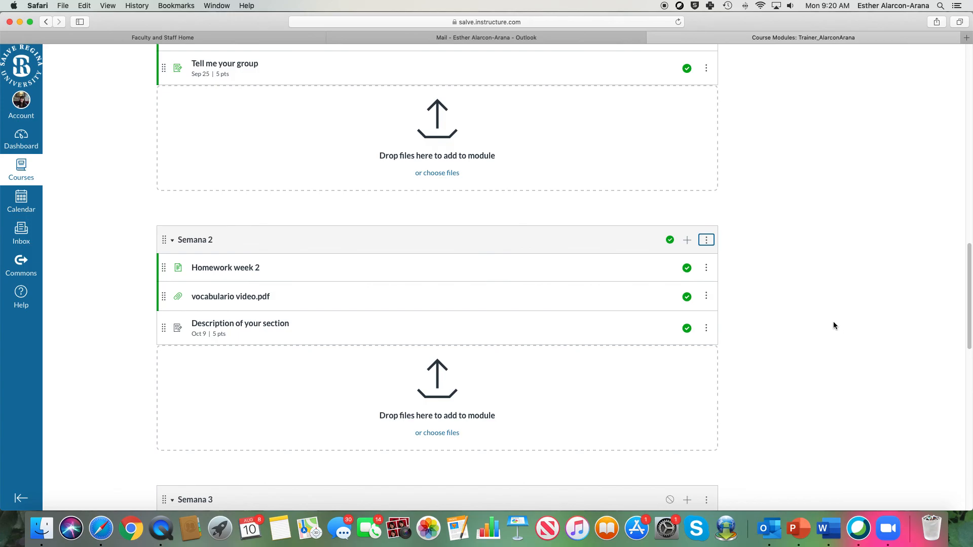
# Review the course's full module list, including the Student Support Resources, Rubrics and class documents, and weekly Semana modules
pyautogui.scroll(5, 833, 322)
pyautogui.scroll(1, 841, 339)
pyautogui.scroll(10, 838, 347)
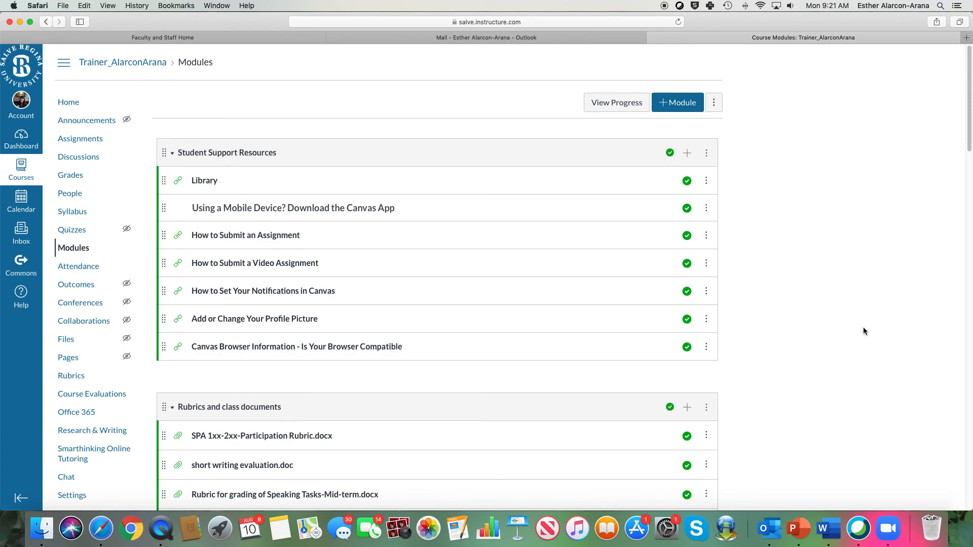
pyautogui.scroll(-7, 863, 329)
pyautogui.scroll(-3, 863, 329)
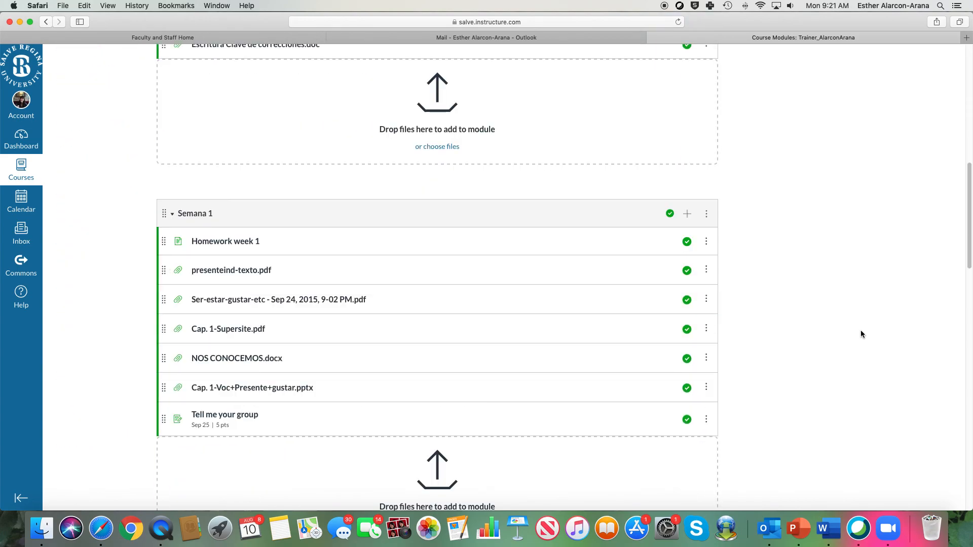
pyautogui.scroll(-1, 856, 337)
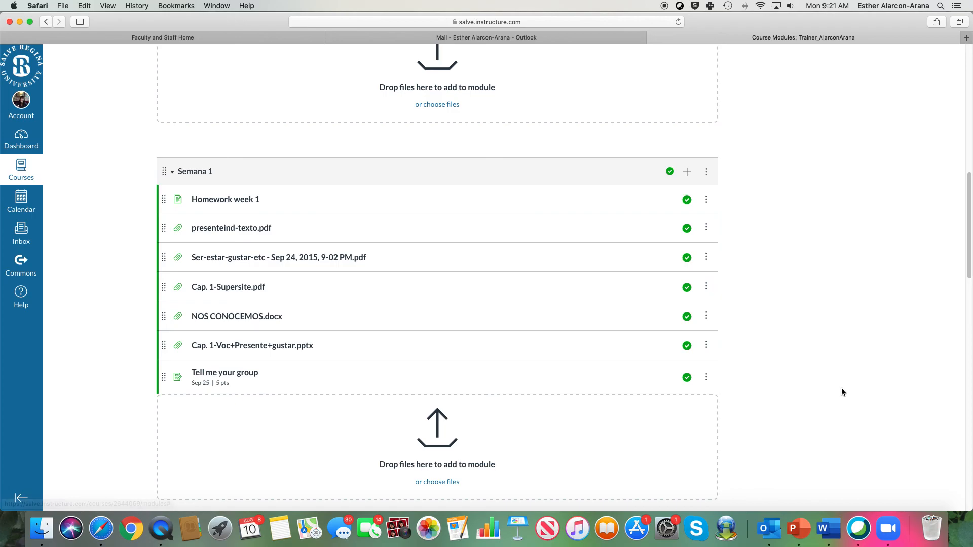
pyautogui.scroll(-10, 841, 390)
pyautogui.scroll(10, 837, 393)
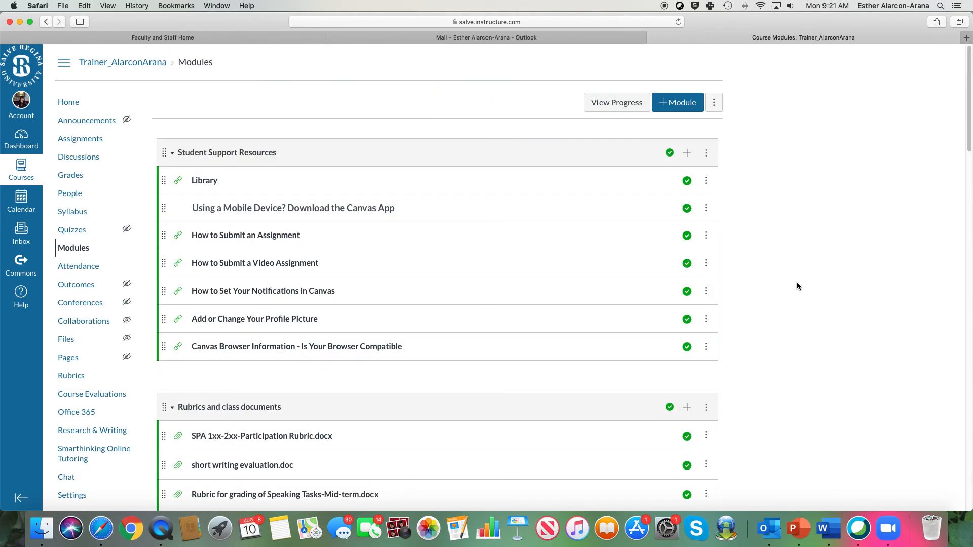